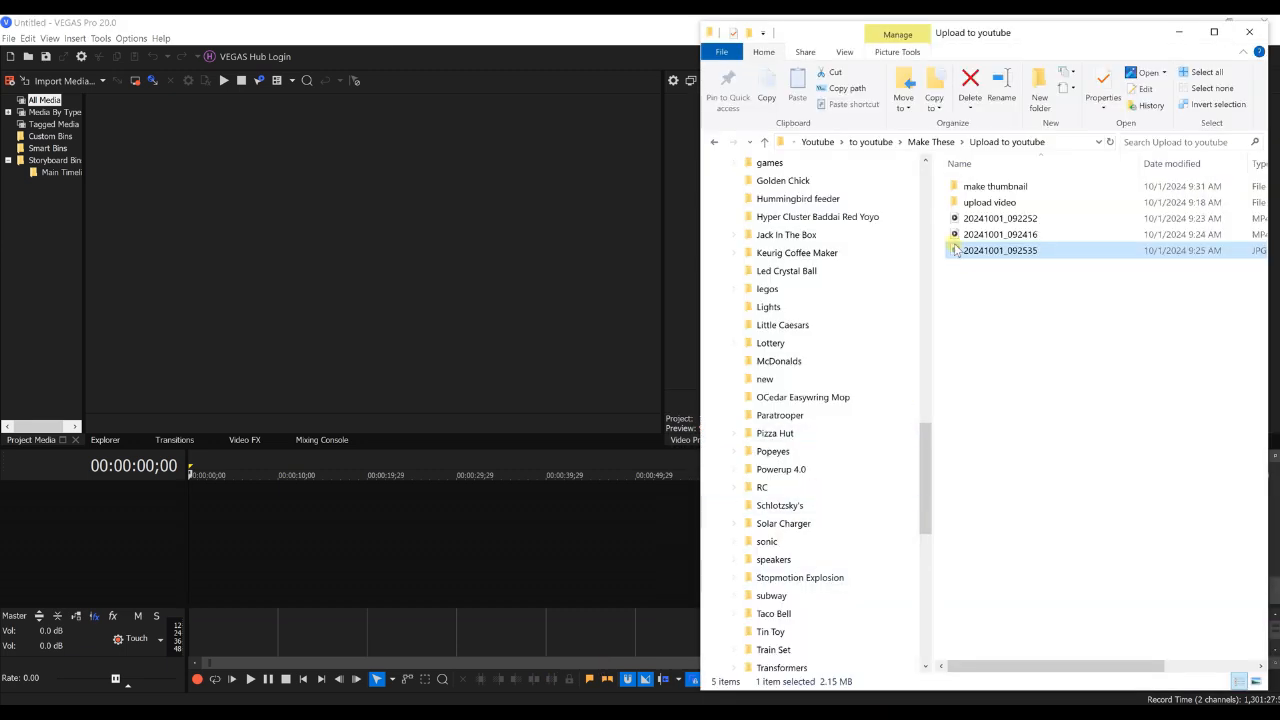
Step: Import the photo 20241001_092535.jpg and place it at the start of the timeline, with the playhead at 00:00:05;15
{"action": "left_click_drag", "start_coordinate": [957, 252], "coordinate": [420, 263]}
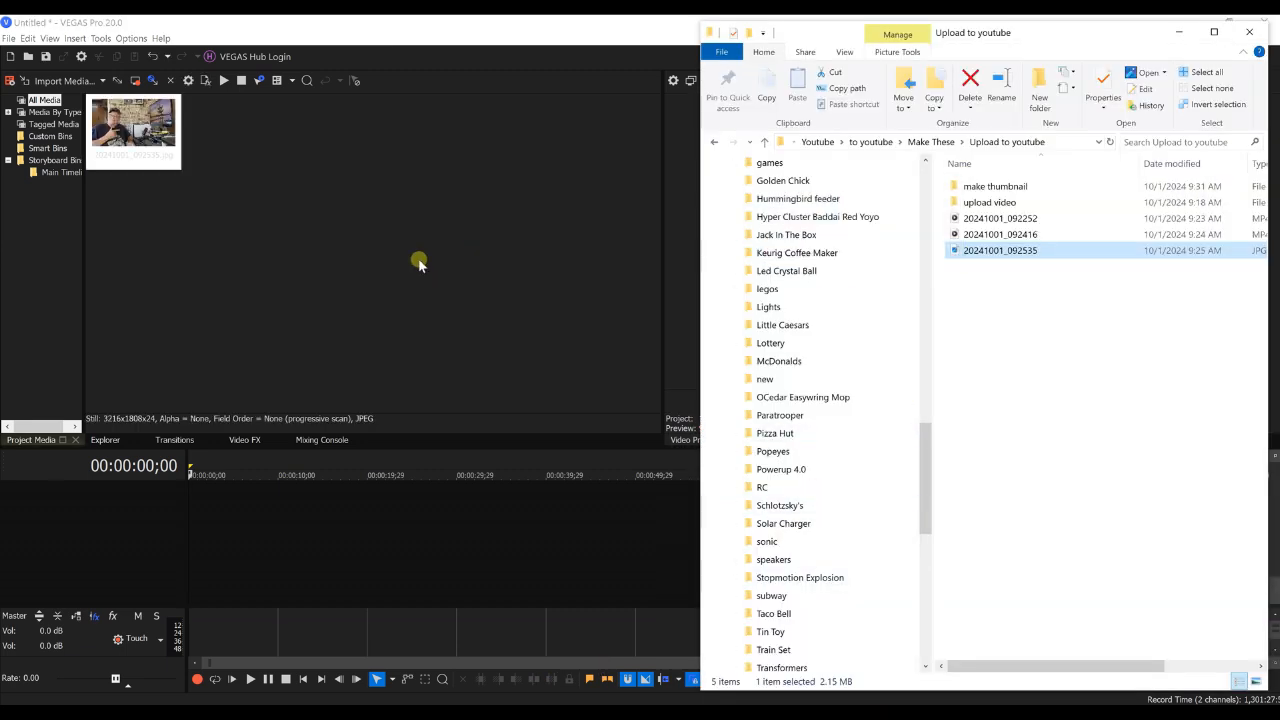
{"action": "left_click", "coordinate": [131, 165]}
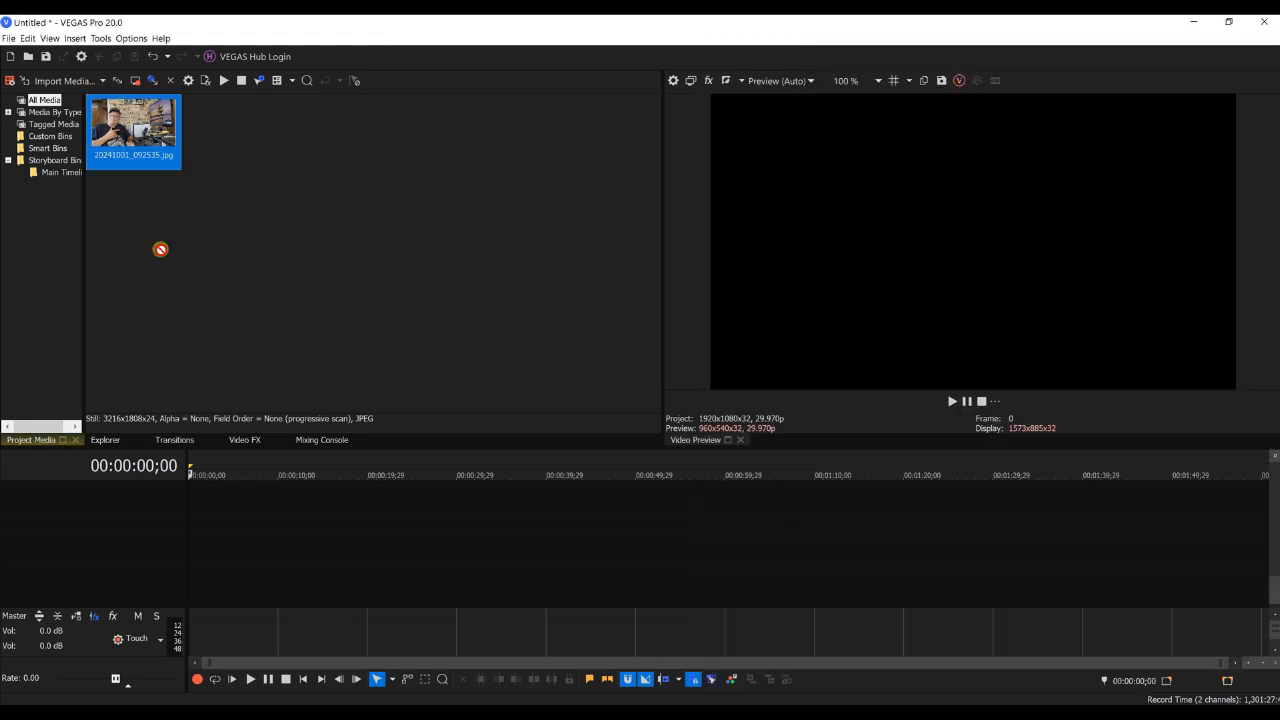
{"action": "left_click_drag", "start_coordinate": [222, 466], "coordinate": [278, 510]}
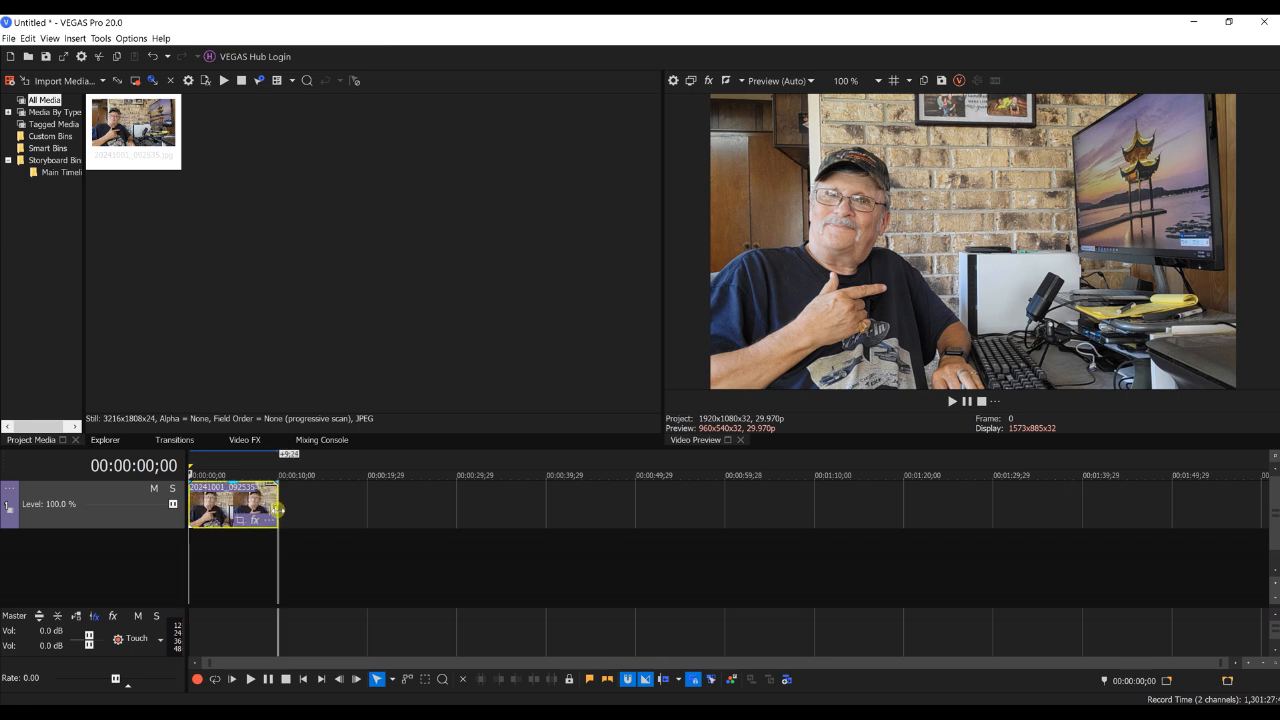
{"action": "left_click", "coordinate": [237, 557]}
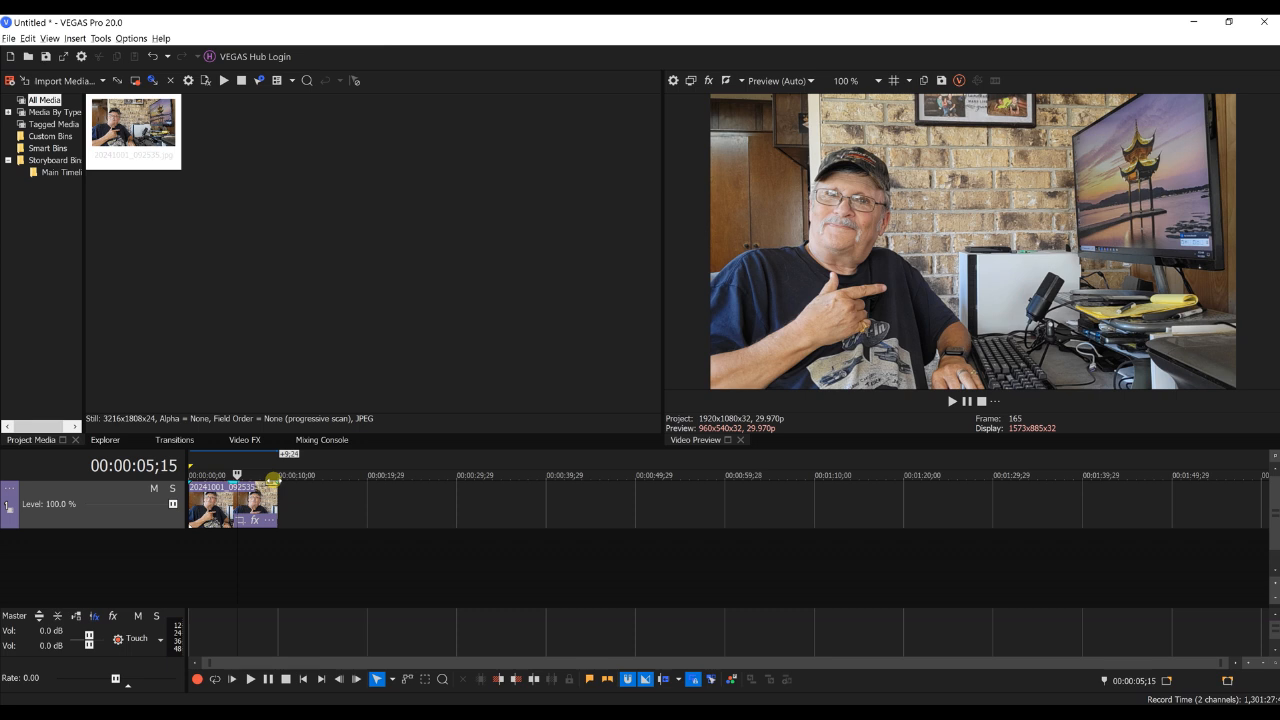
Step: Add a white Solid Color generated clip on a new track beneath the photo, starting at the beginning of the timeline
{"action": "key", "text": "ctrl+alt+3"}
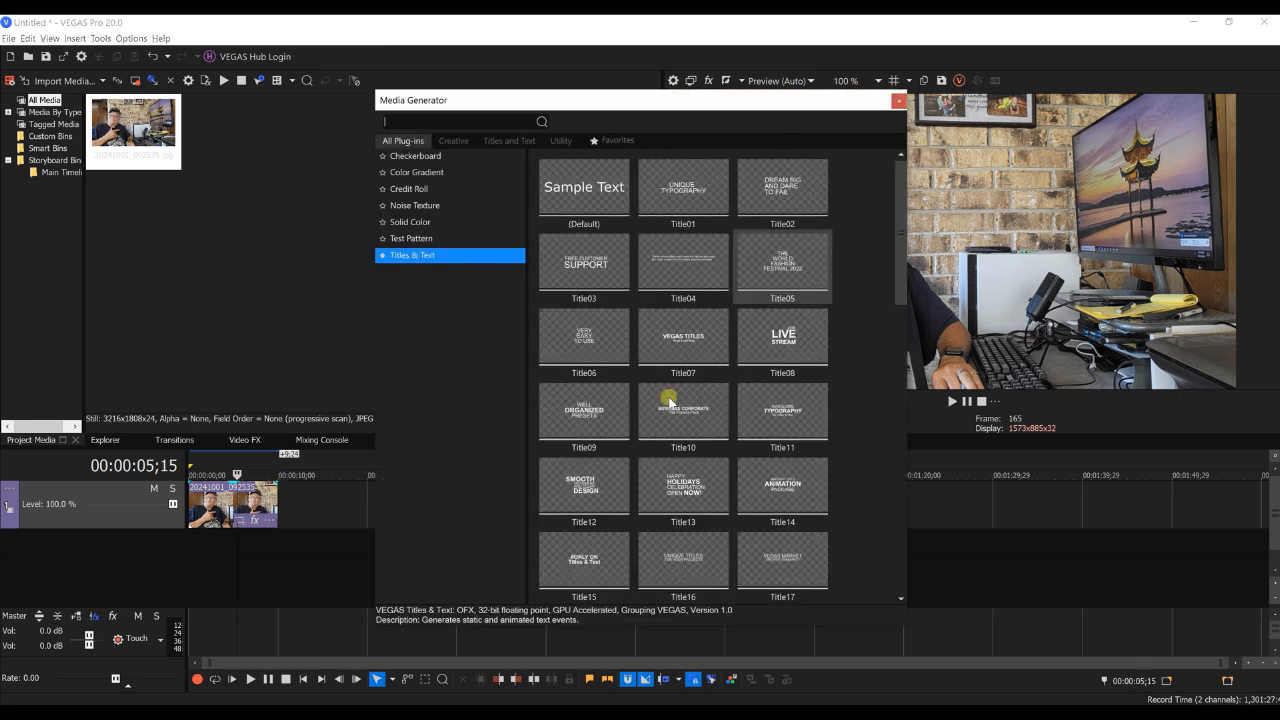
{"action": "left_click", "coordinate": [431, 224]}
{"action": "left_click_drag", "start_coordinate": [593, 230], "coordinate": [184, 547]}
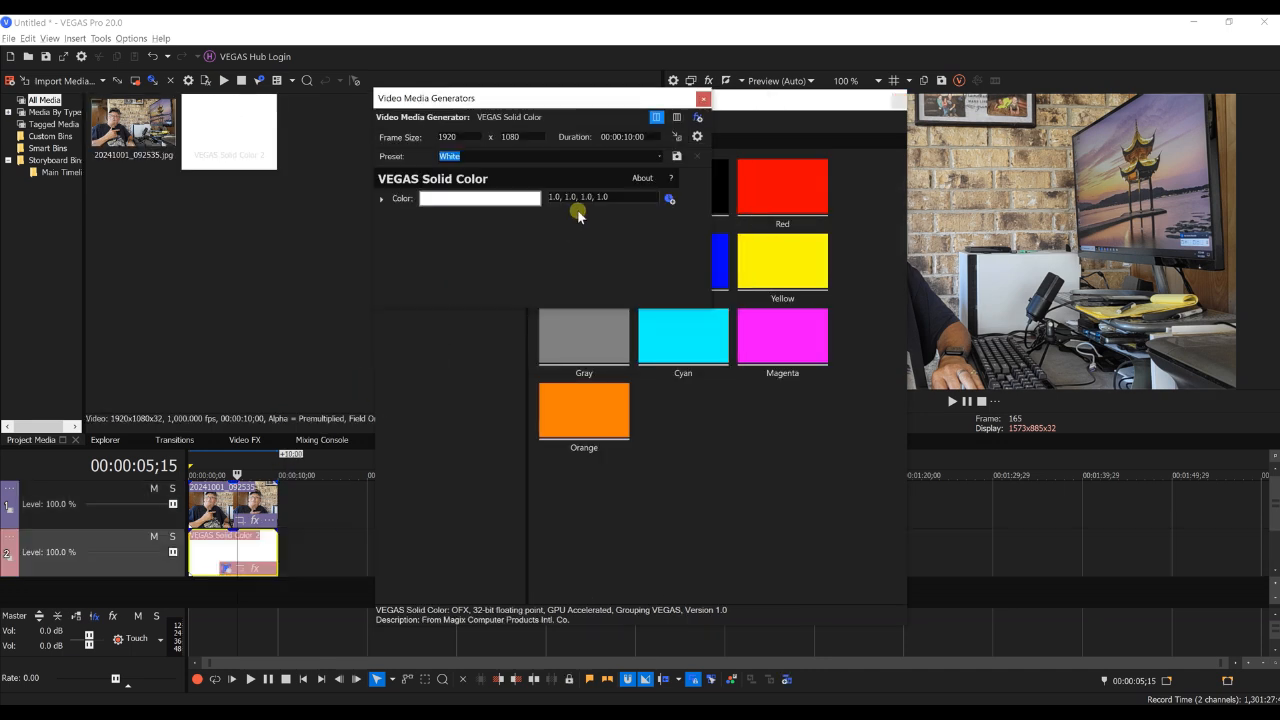
{"action": "left_click", "coordinate": [702, 102]}
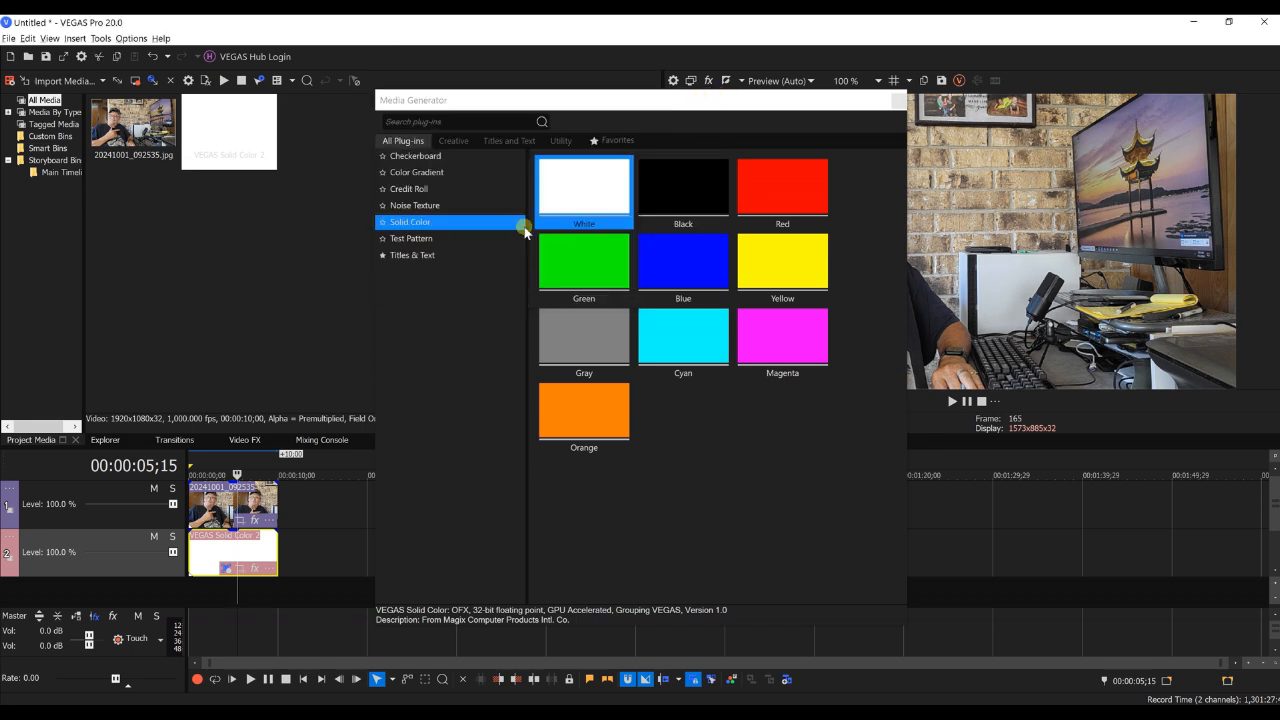
Step: Add a Titles & Text clip with the Placeholder preset on a new track above the photo, at the timeline start
{"action": "left_click", "coordinate": [403, 255]}
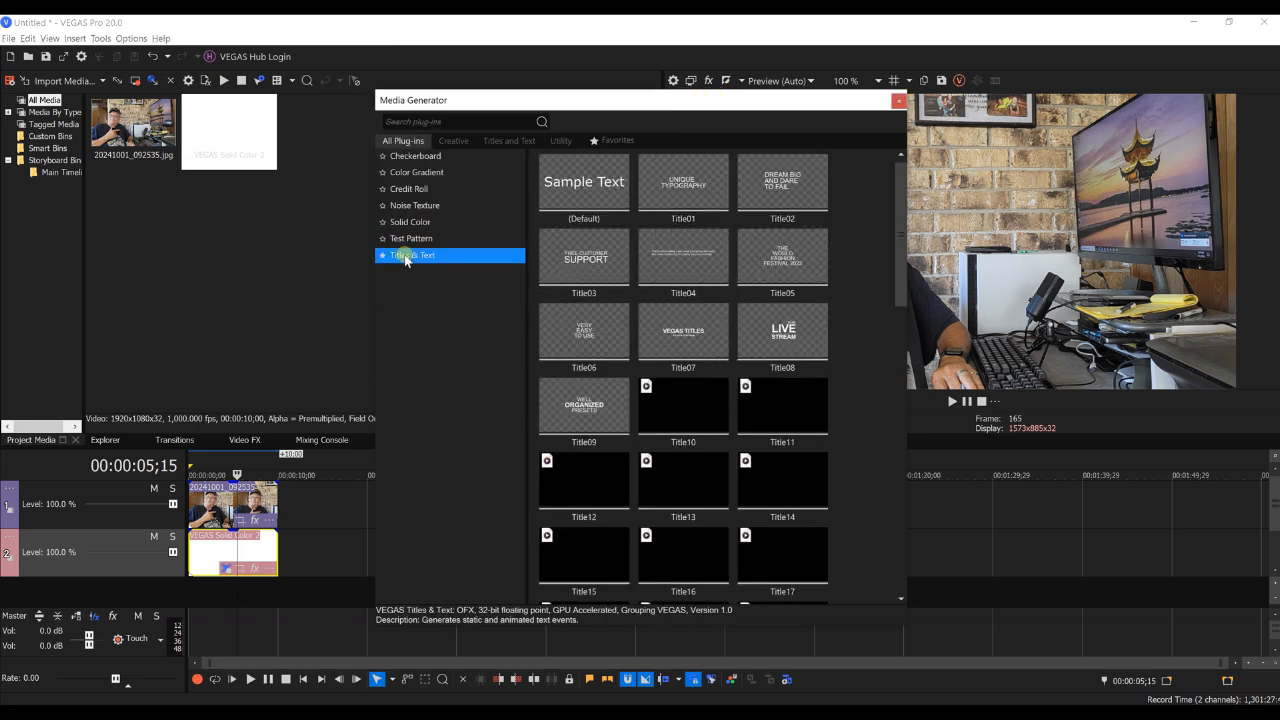
{"action": "scroll", "coordinate": [712, 335], "scroll_direction": "down", "scroll_amount": 6}
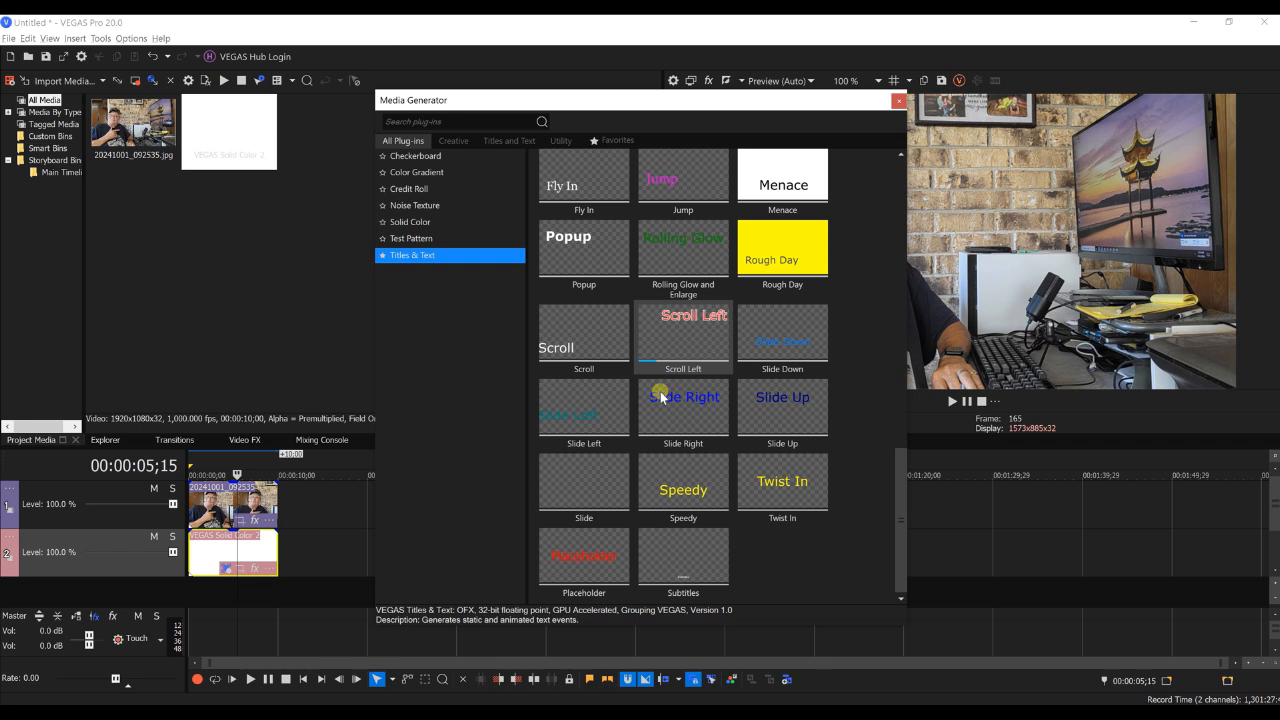
{"action": "left_click_drag", "start_coordinate": [581, 598], "coordinate": [191, 470]}
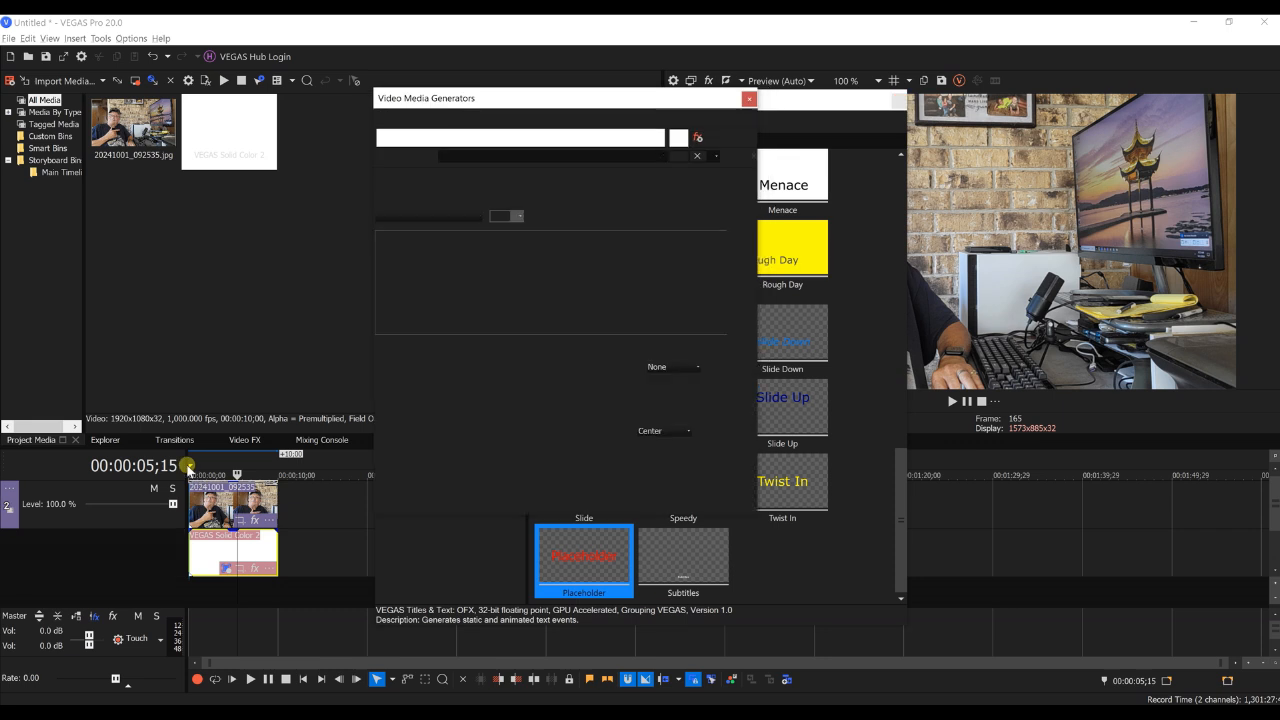
Step: Format the placeholder title text as size 20, bold, italic and centered
{"action": "double_click", "coordinate": [516, 266]}
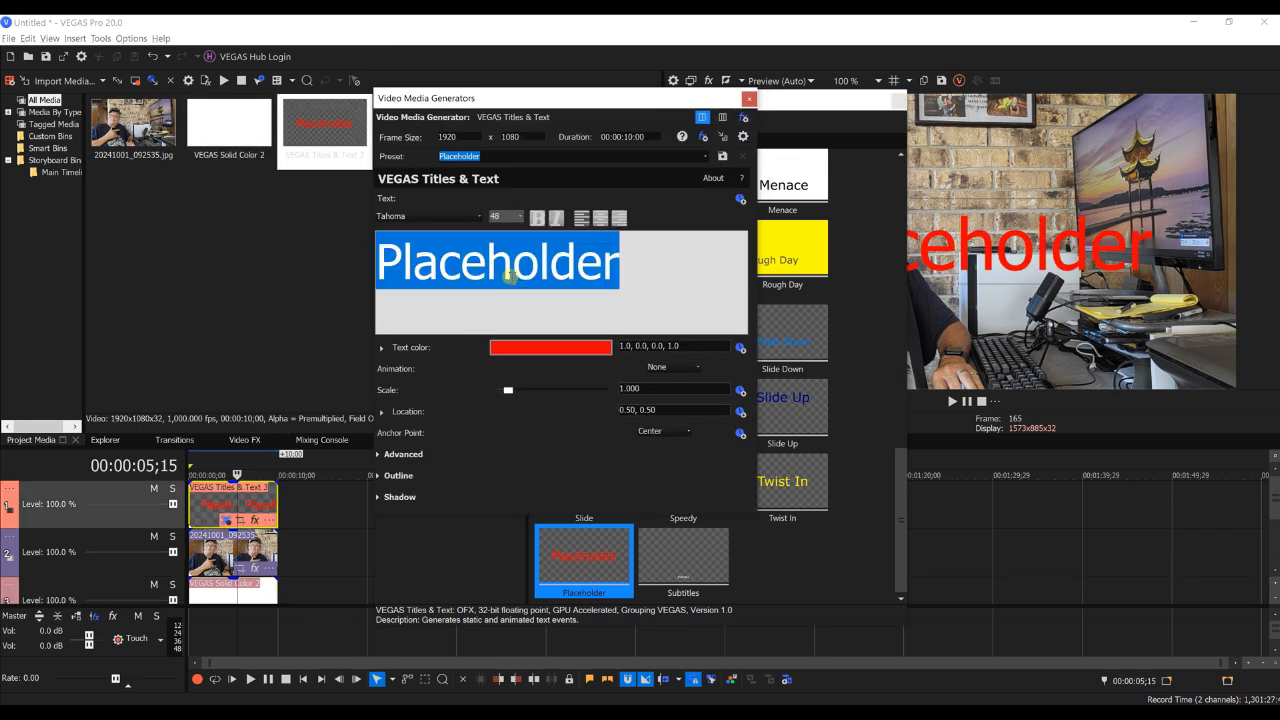
{"action": "left_click", "coordinate": [520, 217]}
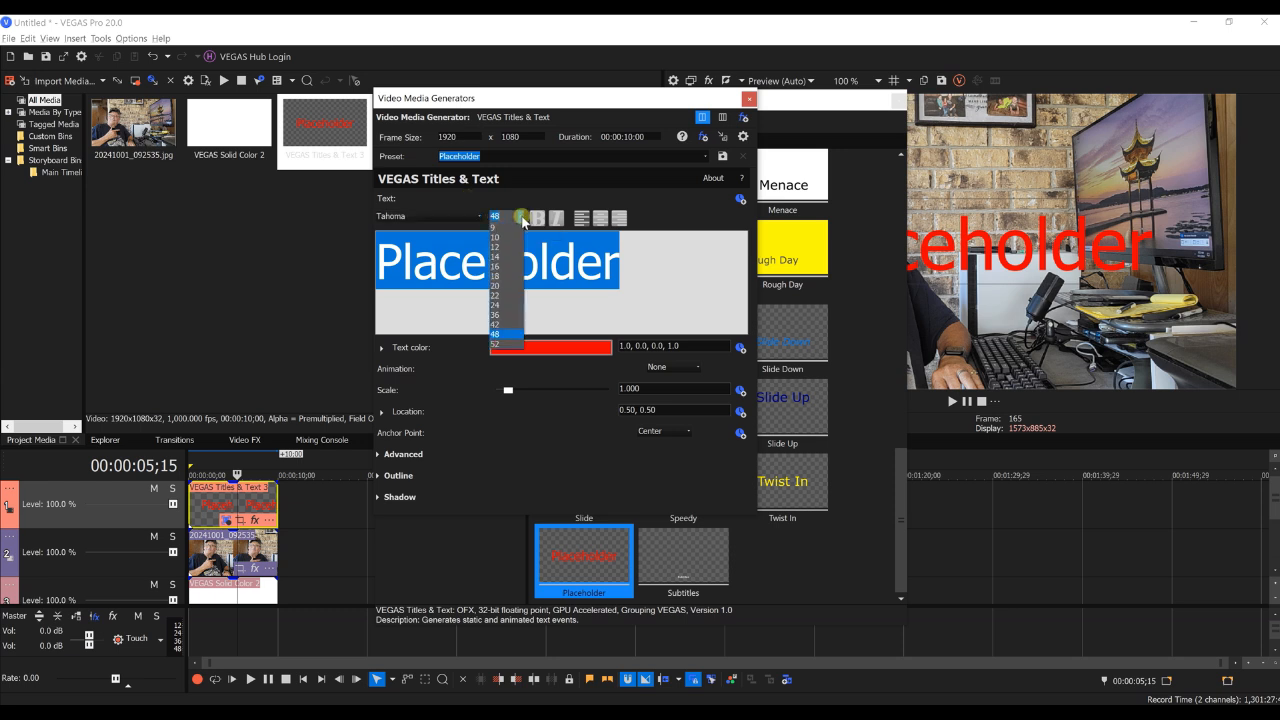
{"action": "left_click", "coordinate": [495, 286]}
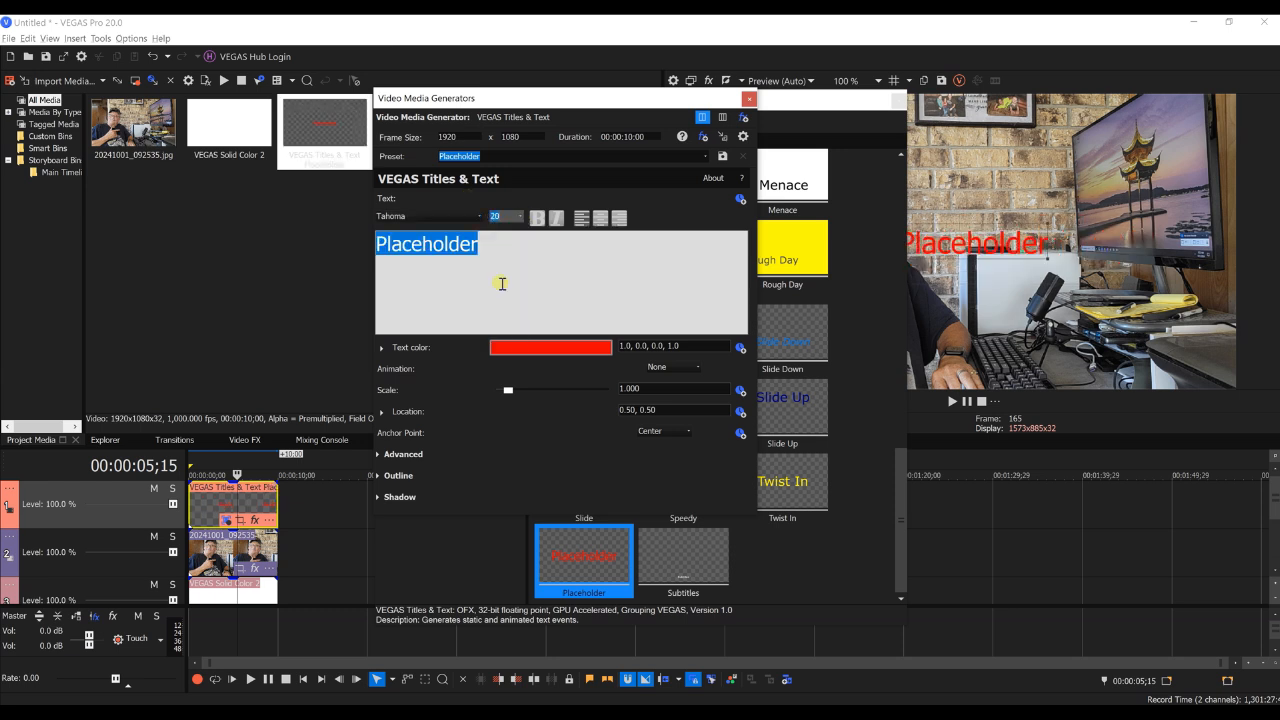
{"action": "left_click", "coordinate": [537, 218]}
{"action": "left_click", "coordinate": [559, 222]}
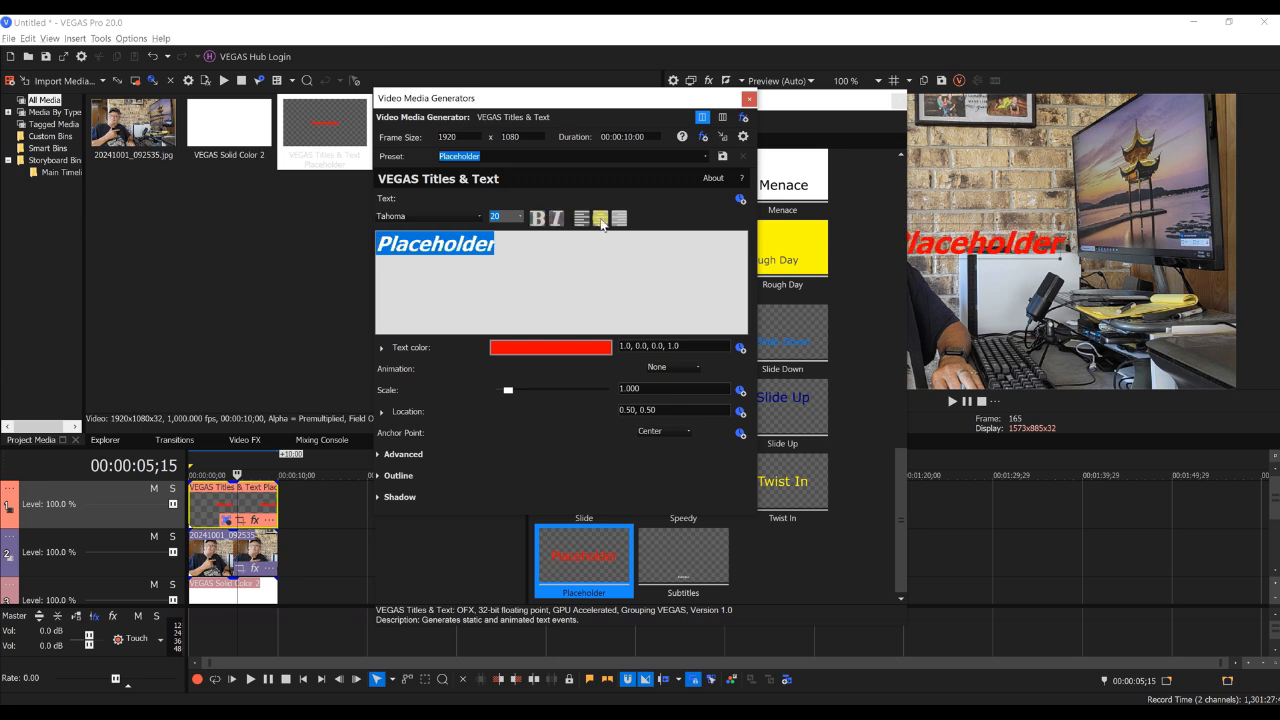
{"action": "left_click", "coordinate": [600, 219]}
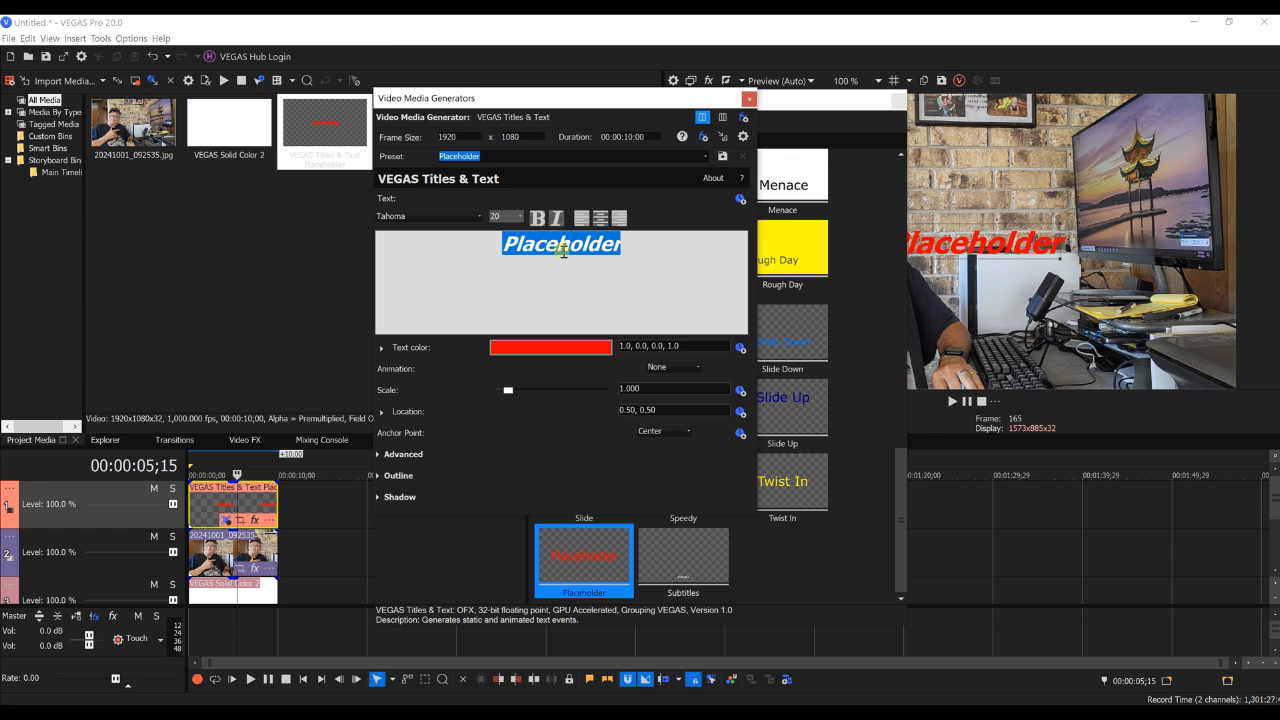
Step: Replace the placeholder title text with "How To Upload A Video To Youtube"
{"action": "type", "text": "How"}
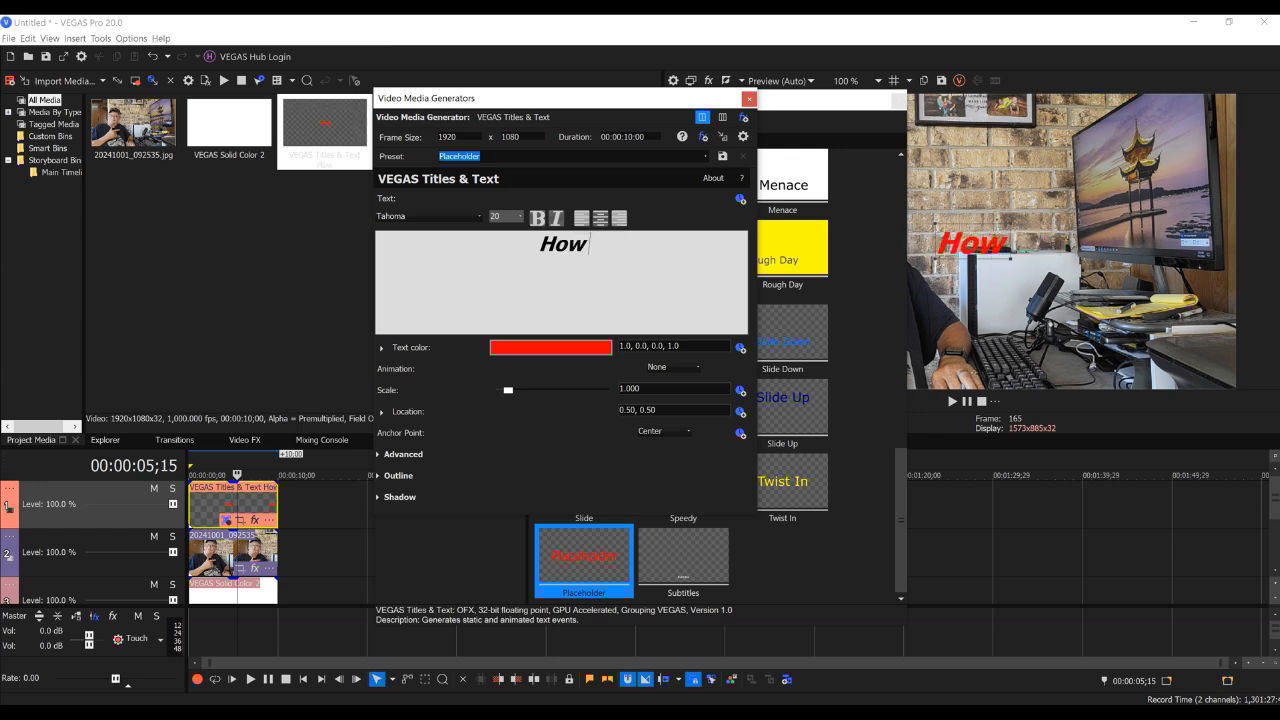
{"action": "type", "text": " To Uplo"}
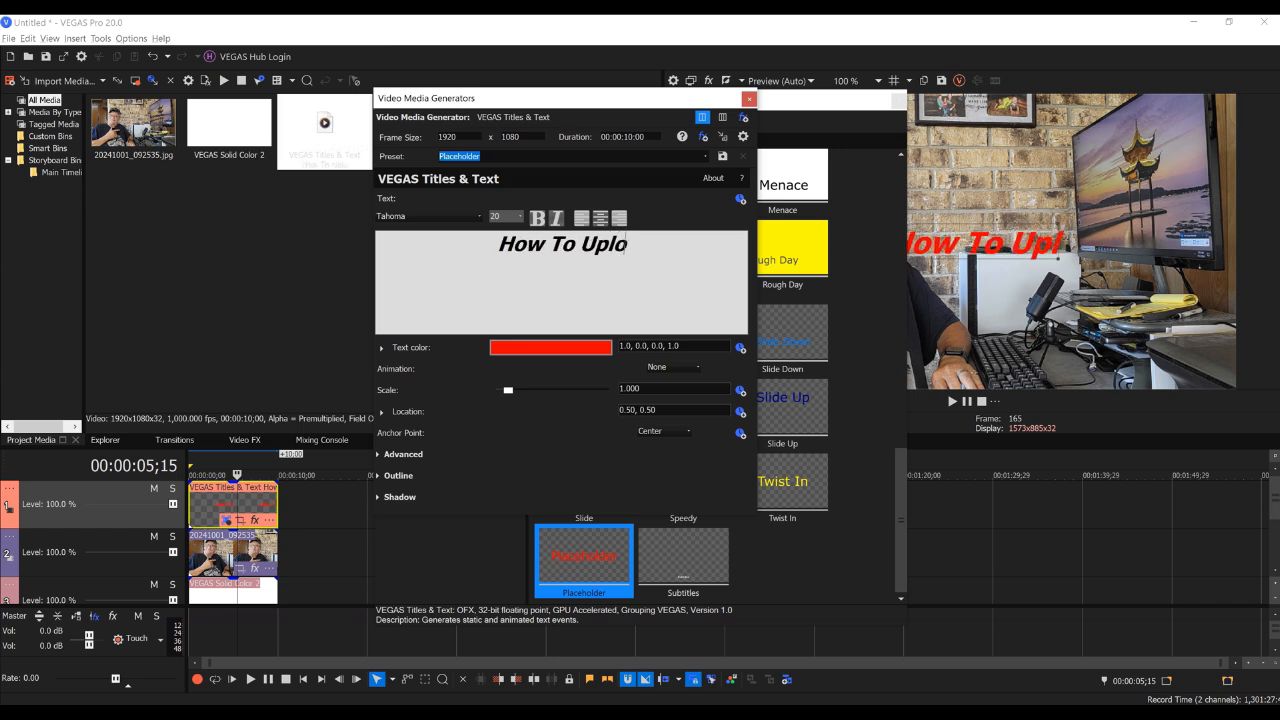
{"action": "type", "text": "ad A"}
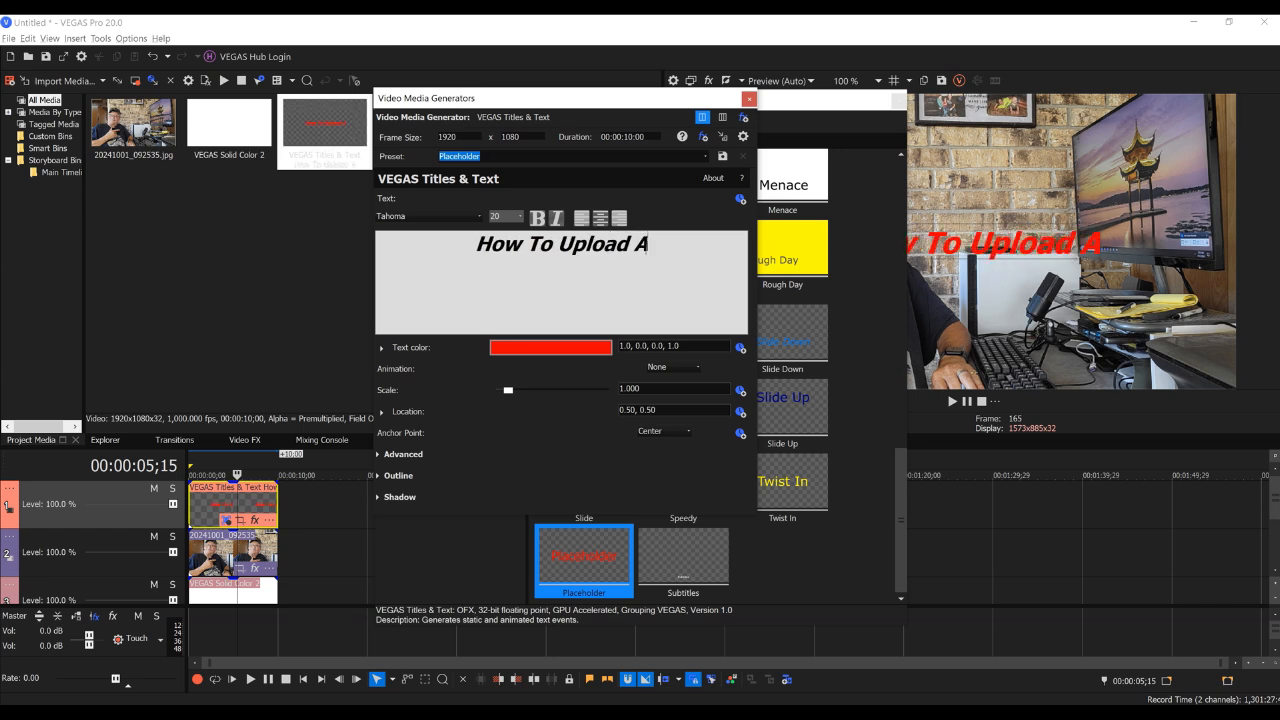
{"action": "type", "text": " Video"}
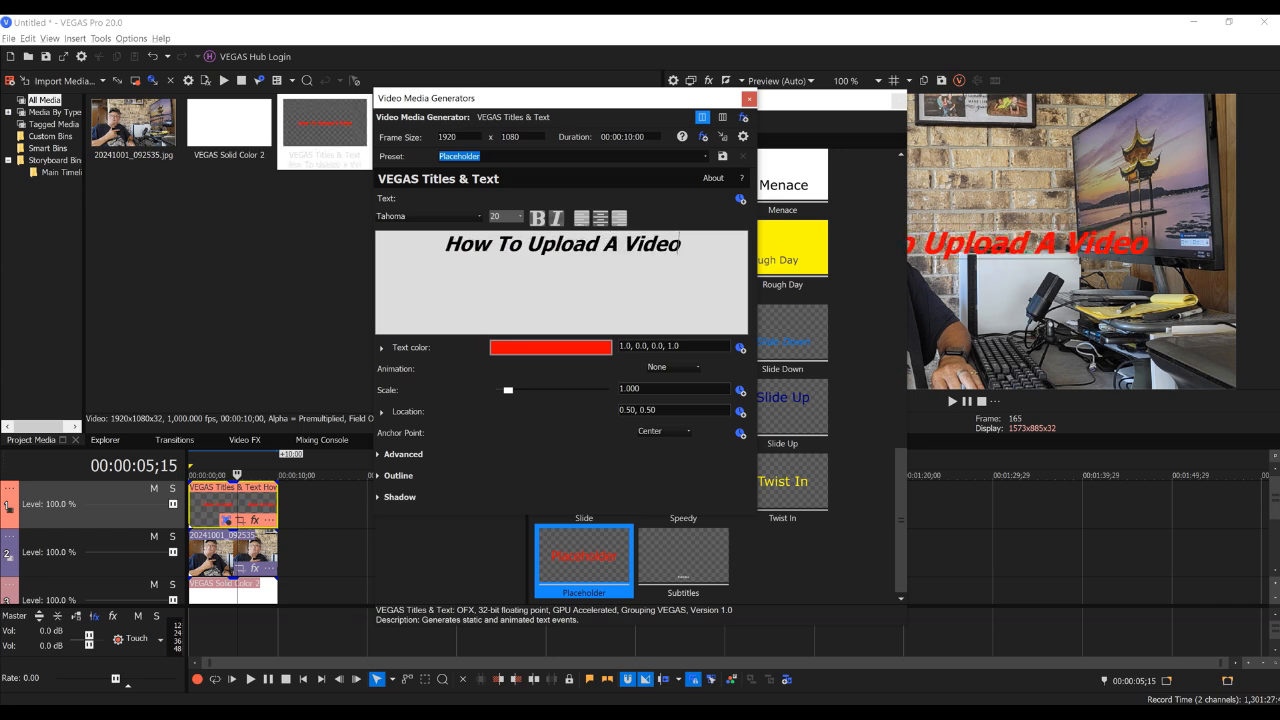
{"action": "type", "text": " To Youtube"}
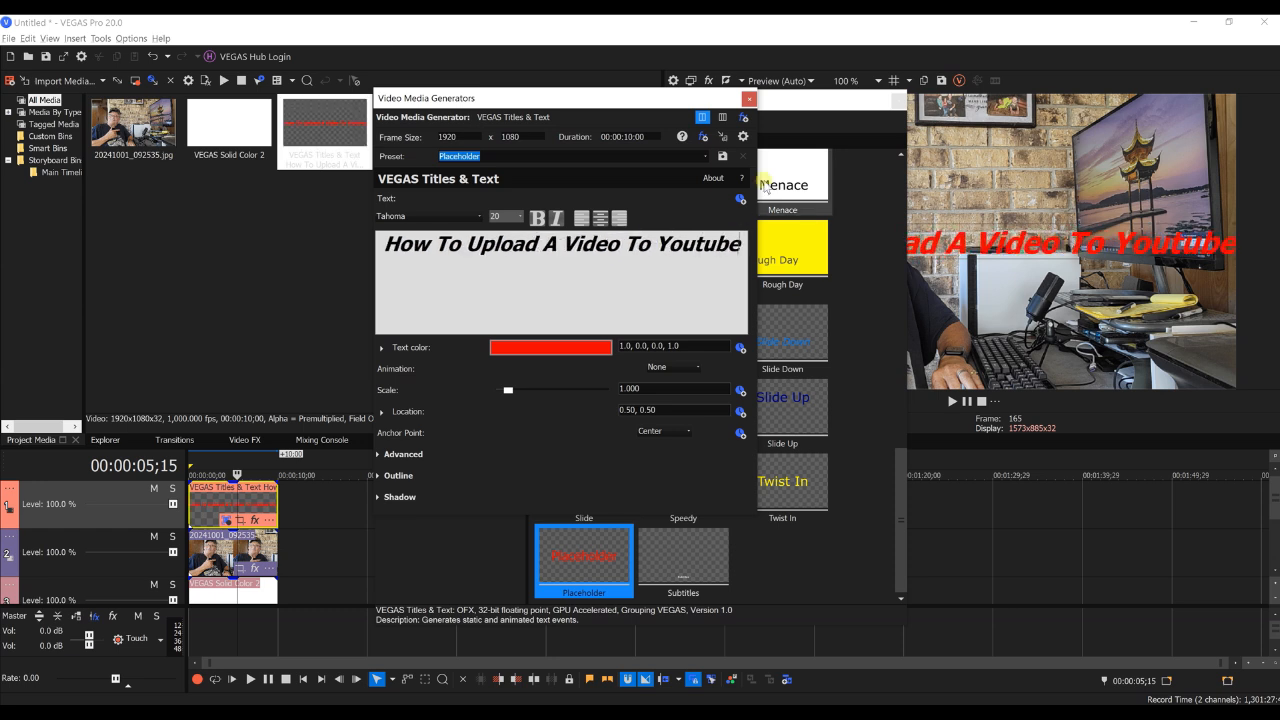
Step: Break the title into two lines before "A Video" and move it to the photo's upper right, at about 0.69, 0.81
{"action": "left_click", "coordinate": [897, 100]}
{"action": "left_click_drag", "start_coordinate": [683, 104], "coordinate": [430, 100]}
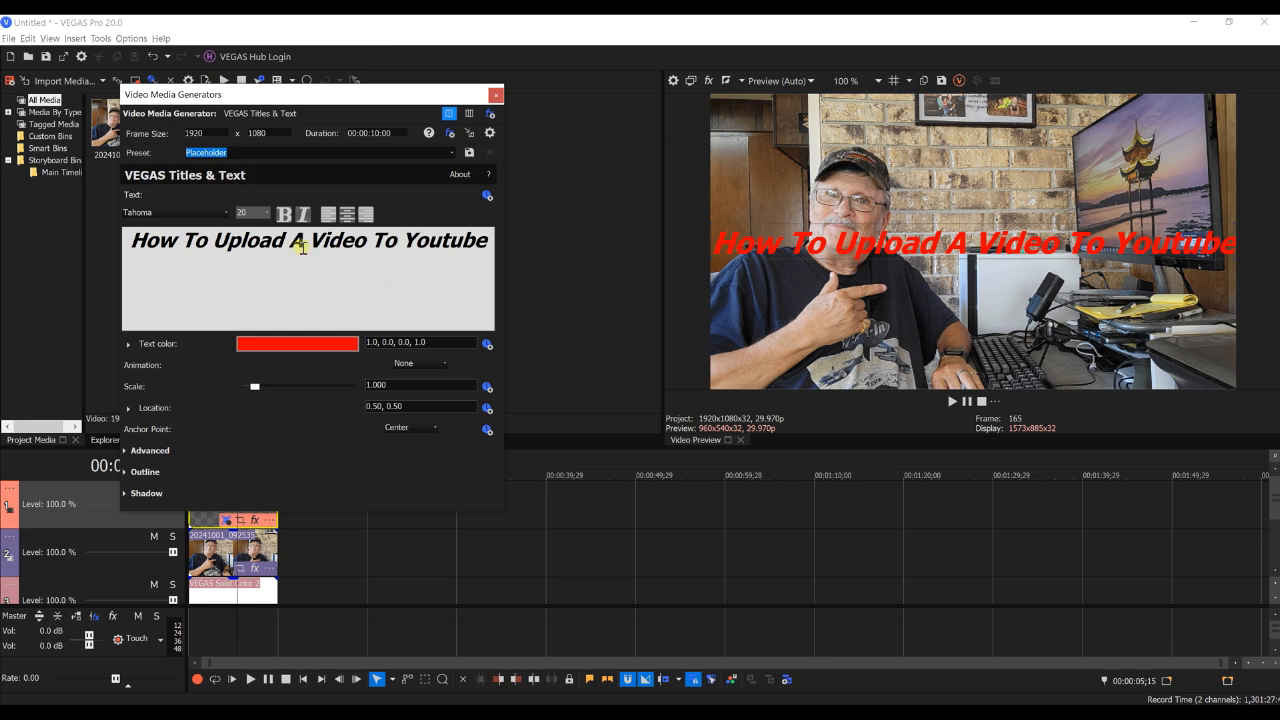
{"action": "key", "text": "BackSpace"}
{"action": "key", "text": "Return"}
{"action": "left_click_drag", "start_coordinate": [990, 245], "coordinate": [1088, 152]}
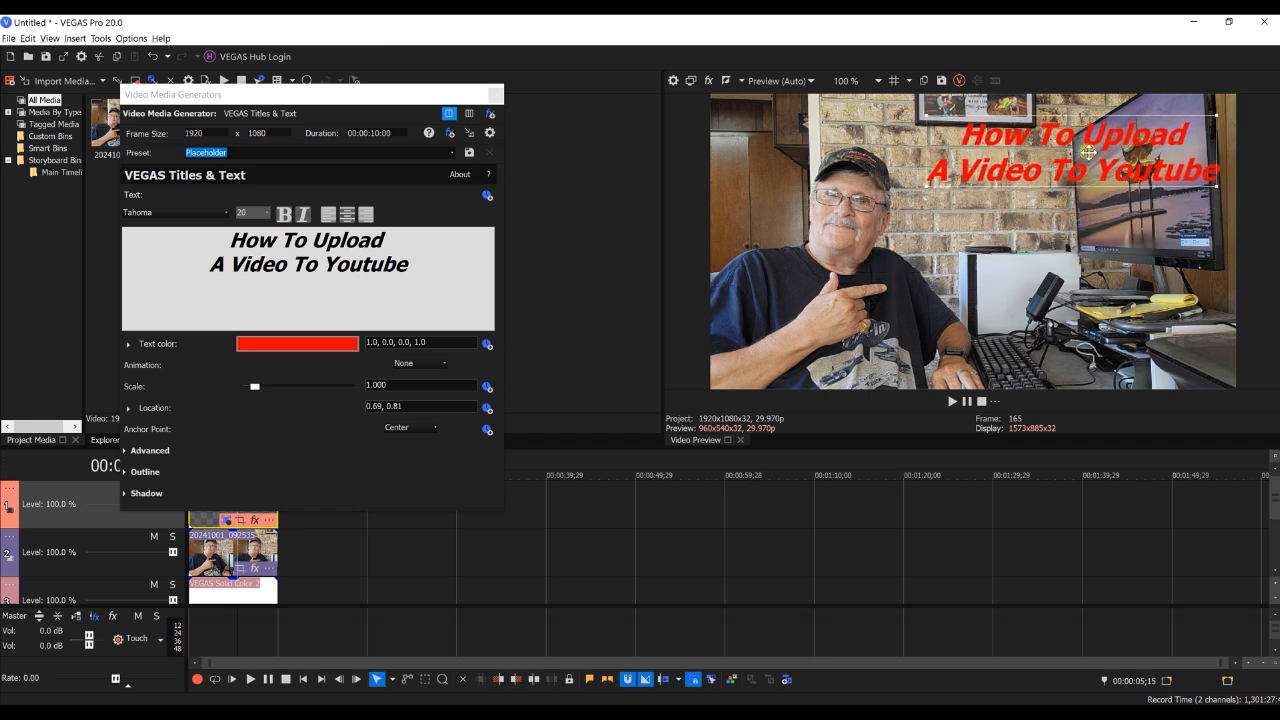
Step: Set the title's text color to yellow
{"action": "left_click_drag", "start_coordinate": [441, 340], "coordinate": [362, 342]}
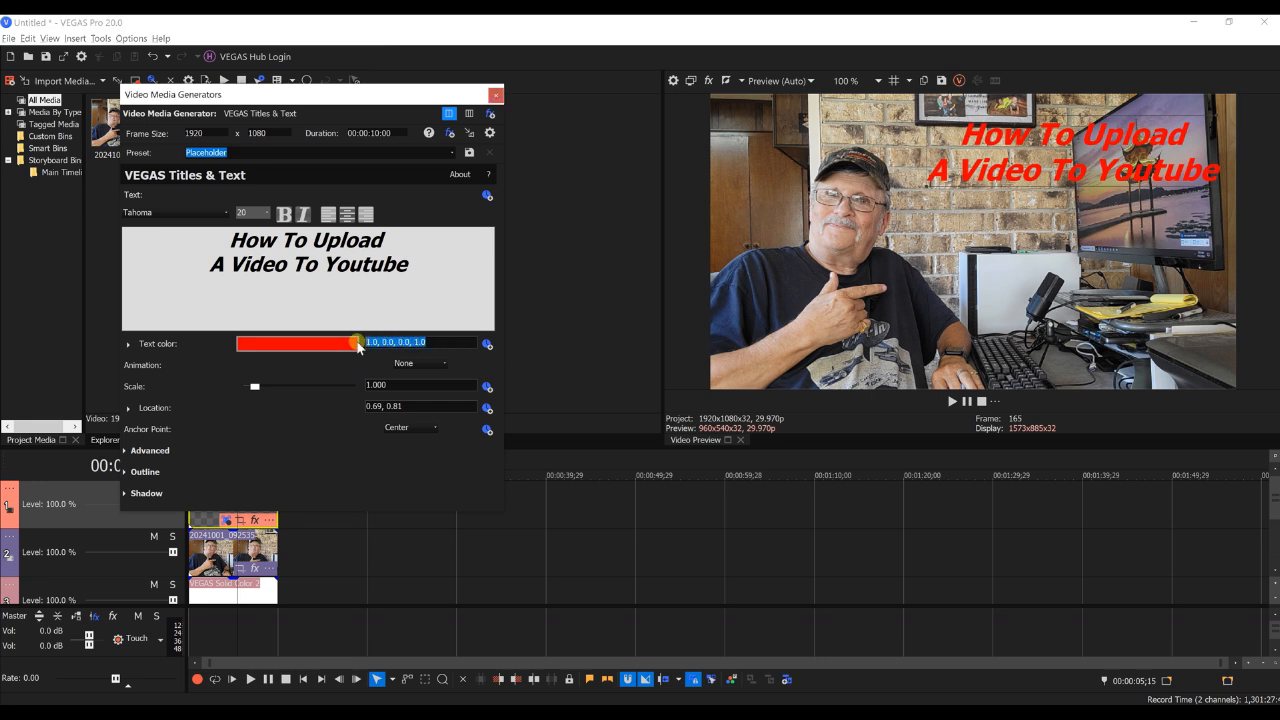
{"action": "type", "text": "yellow"}
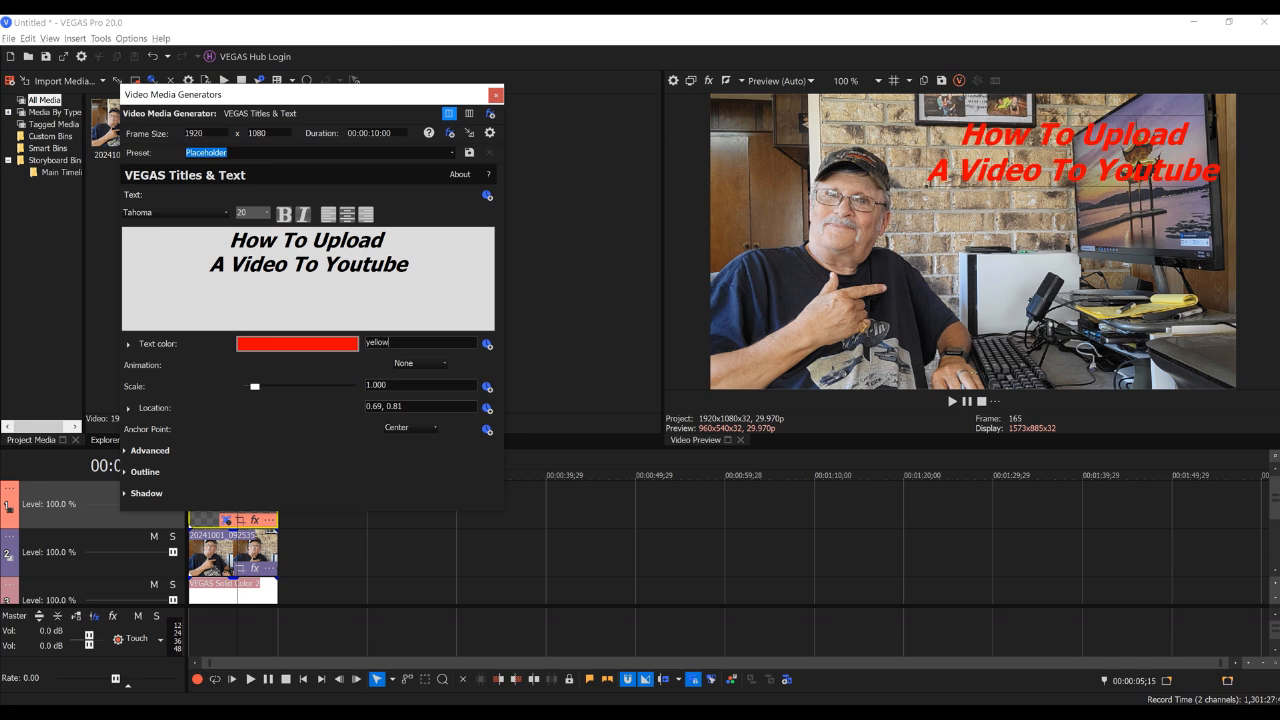
{"action": "key", "text": "Return"}
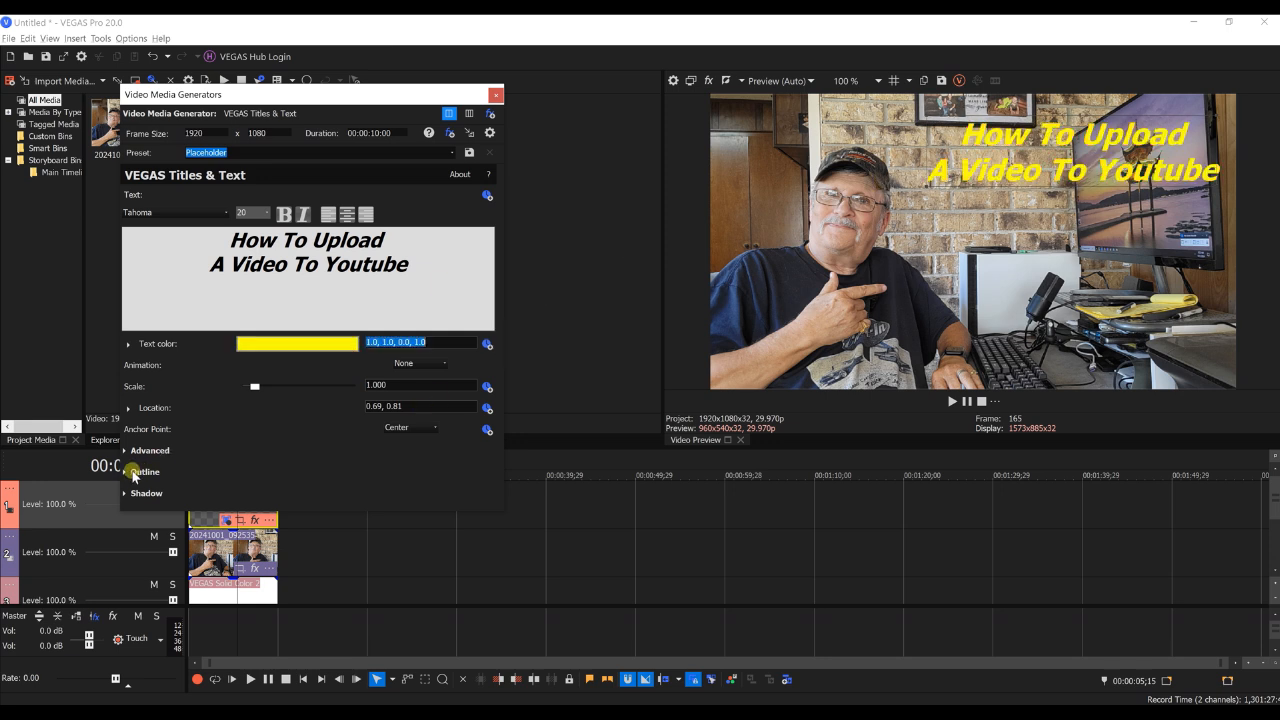
Step: Give the title a red outline with a width of 15
{"action": "left_click", "coordinate": [135, 472]}
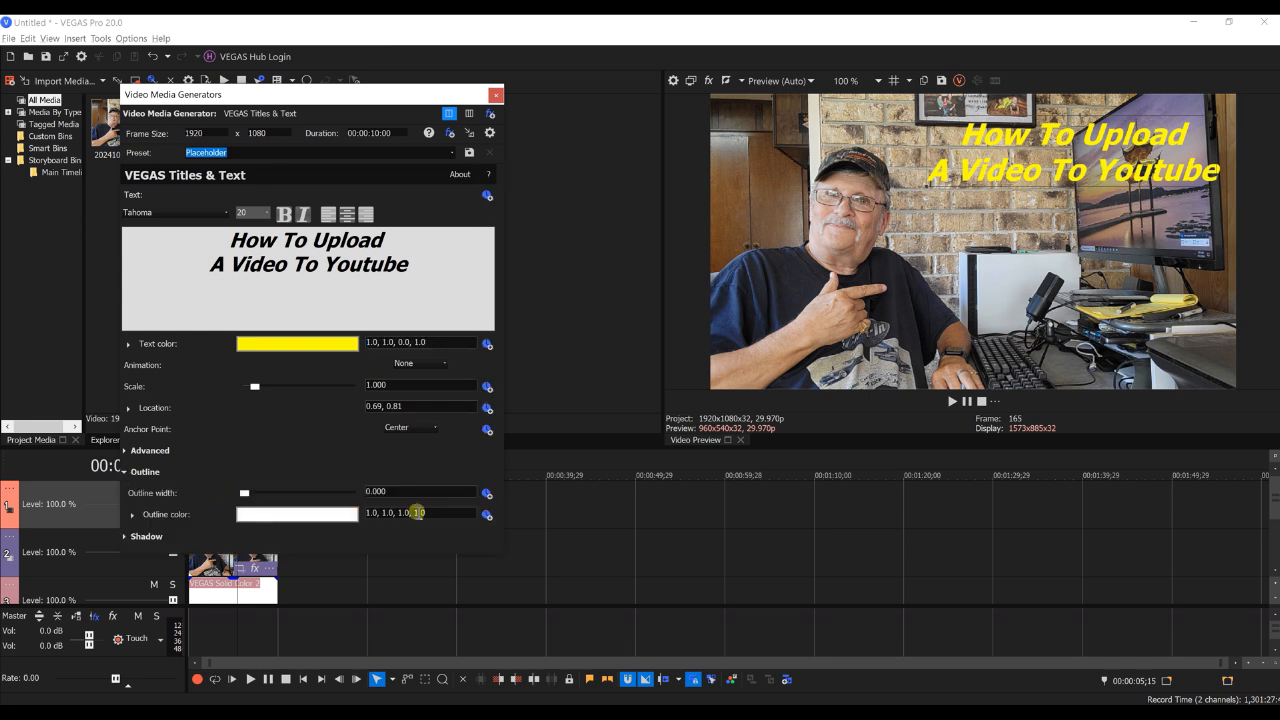
{"action": "left_click_drag", "start_coordinate": [425, 513], "coordinate": [362, 514]}
{"action": "type", "text": "1"}
{"action": "key", "text": "Return"}
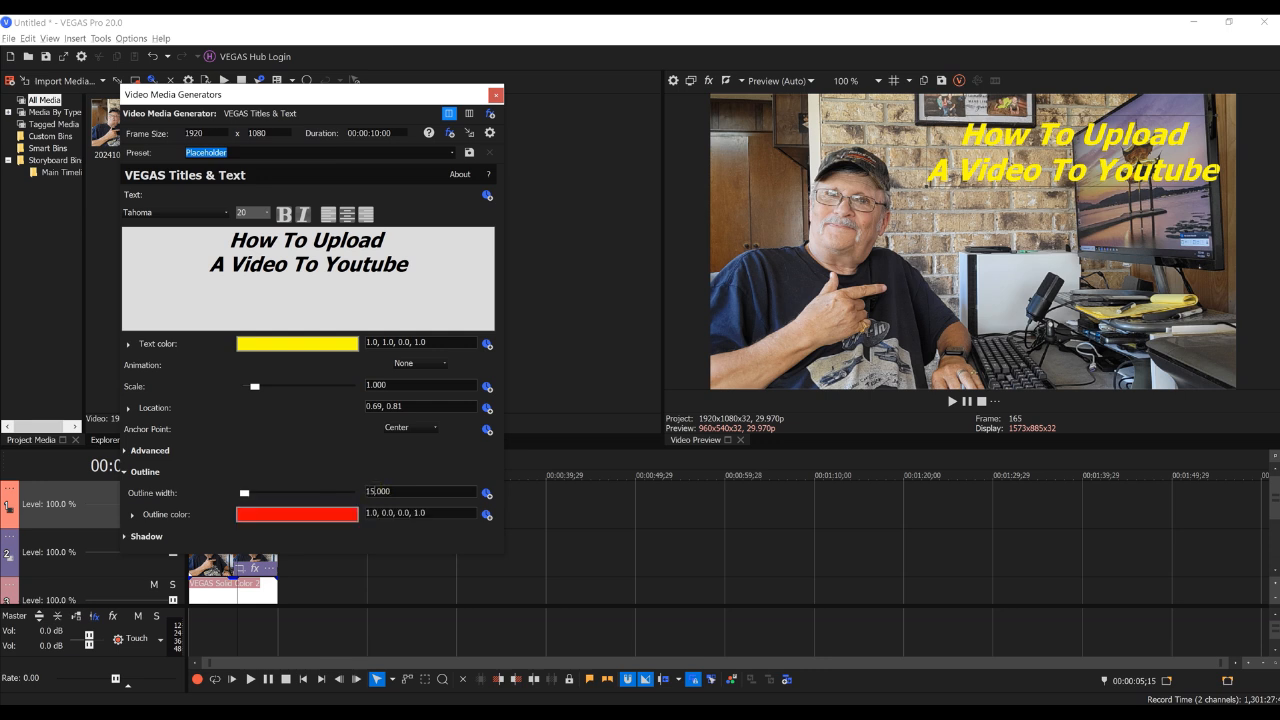
{"action": "key", "text": "Return"}
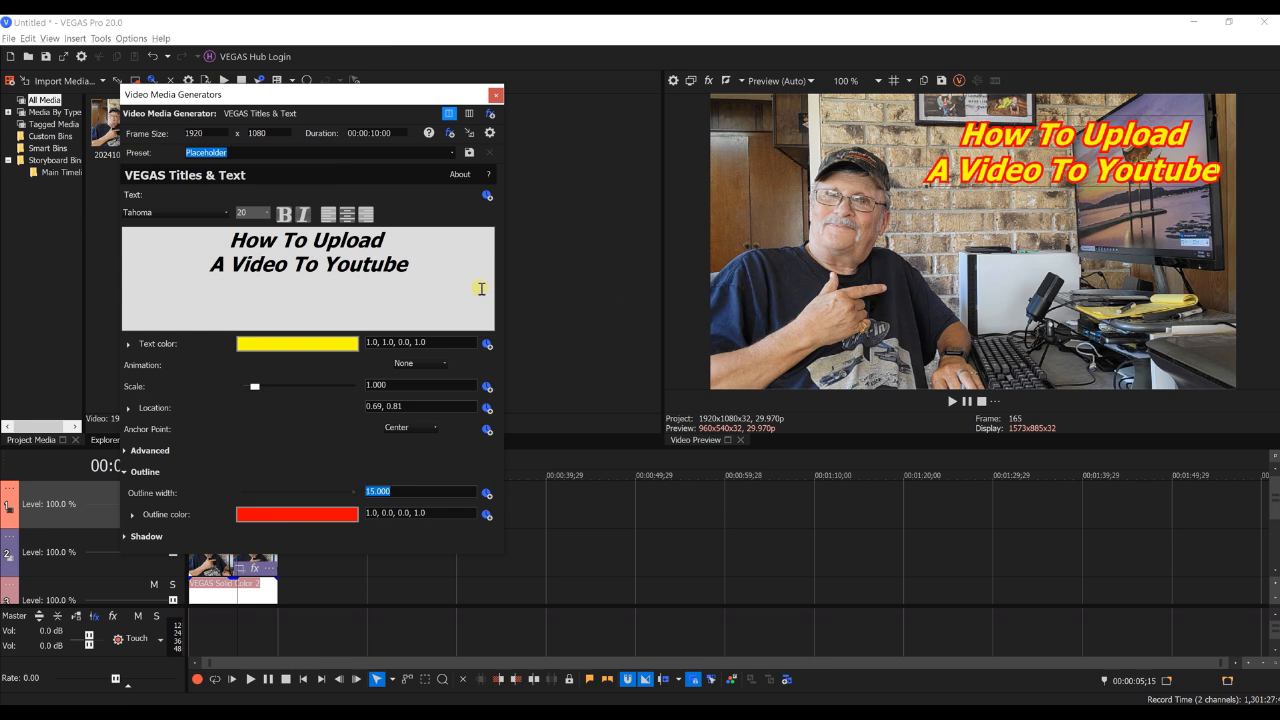
Step: Put "Youtube" on a third line of the title and lower the title to about 0.70, 0.69
{"action": "left_click", "coordinate": [325, 261]}
{"action": "key", "text": "Return"}
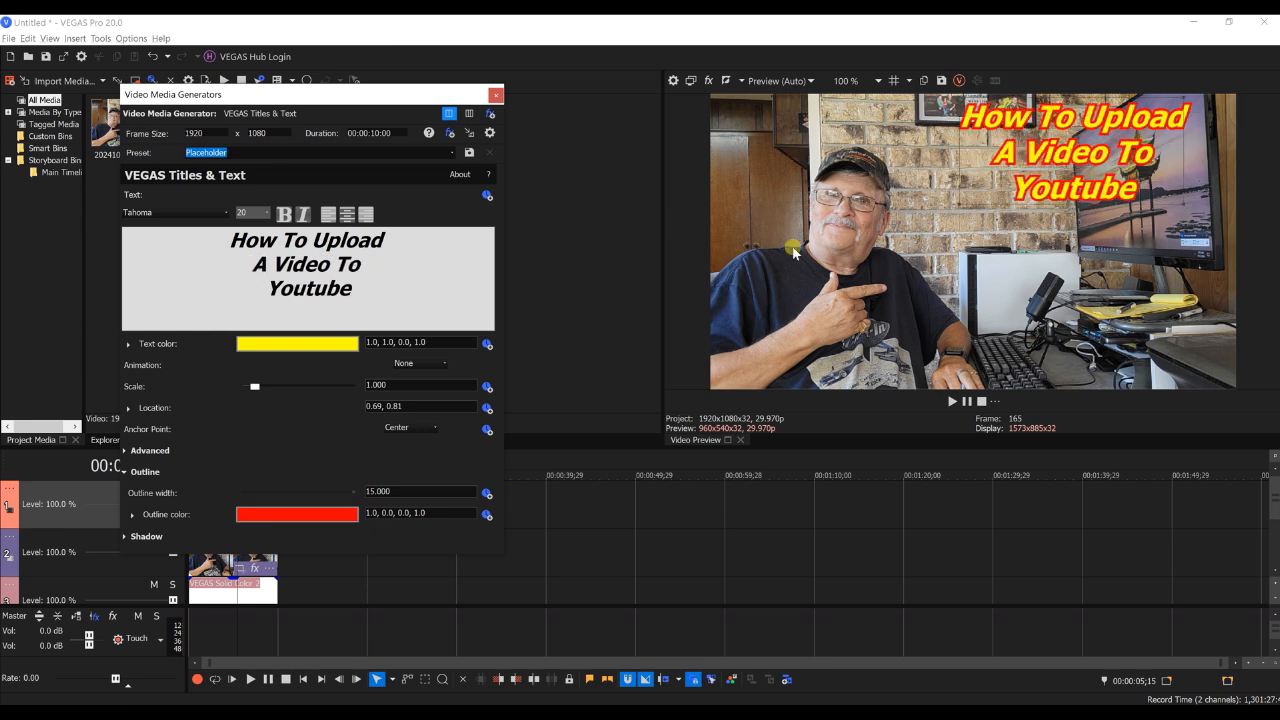
{"action": "left_click_drag", "start_coordinate": [1078, 163], "coordinate": [1082, 197]}
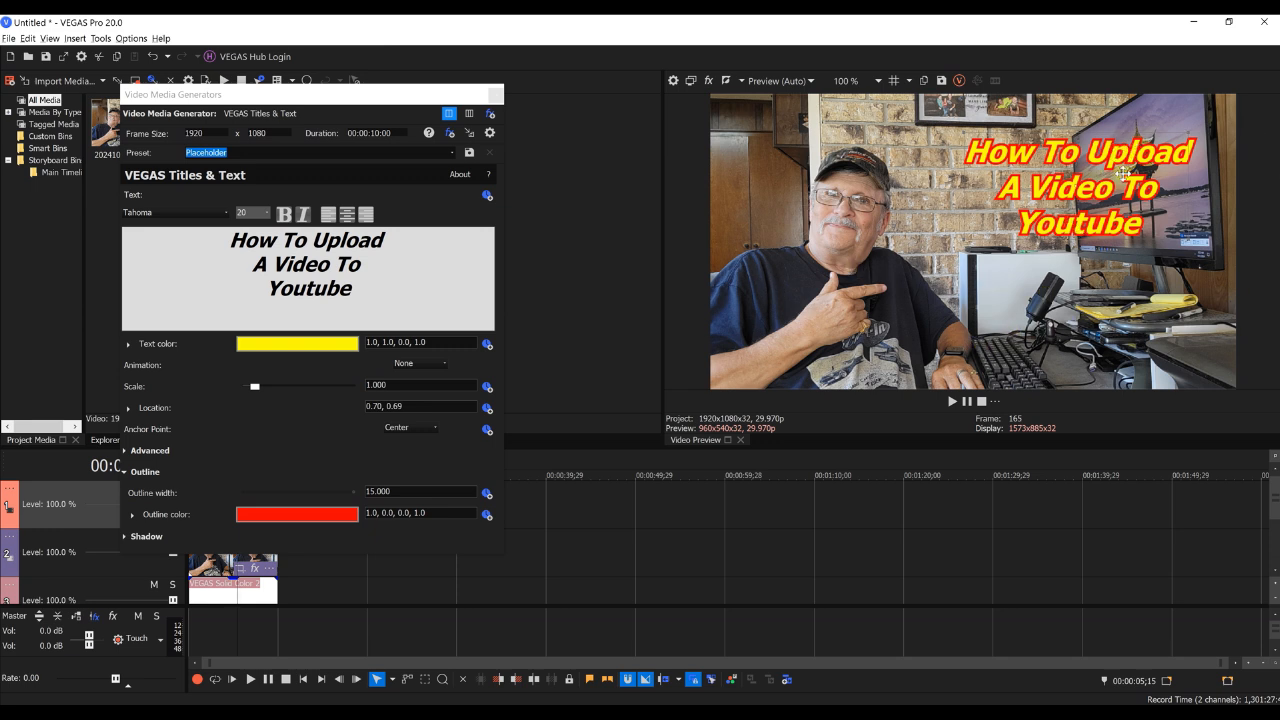
Step: Save a snapshot of the preview frame as Image1 in JPG format in Make These > Upload to youtube > make thumbnail
{"action": "left_click", "coordinate": [942, 82]}
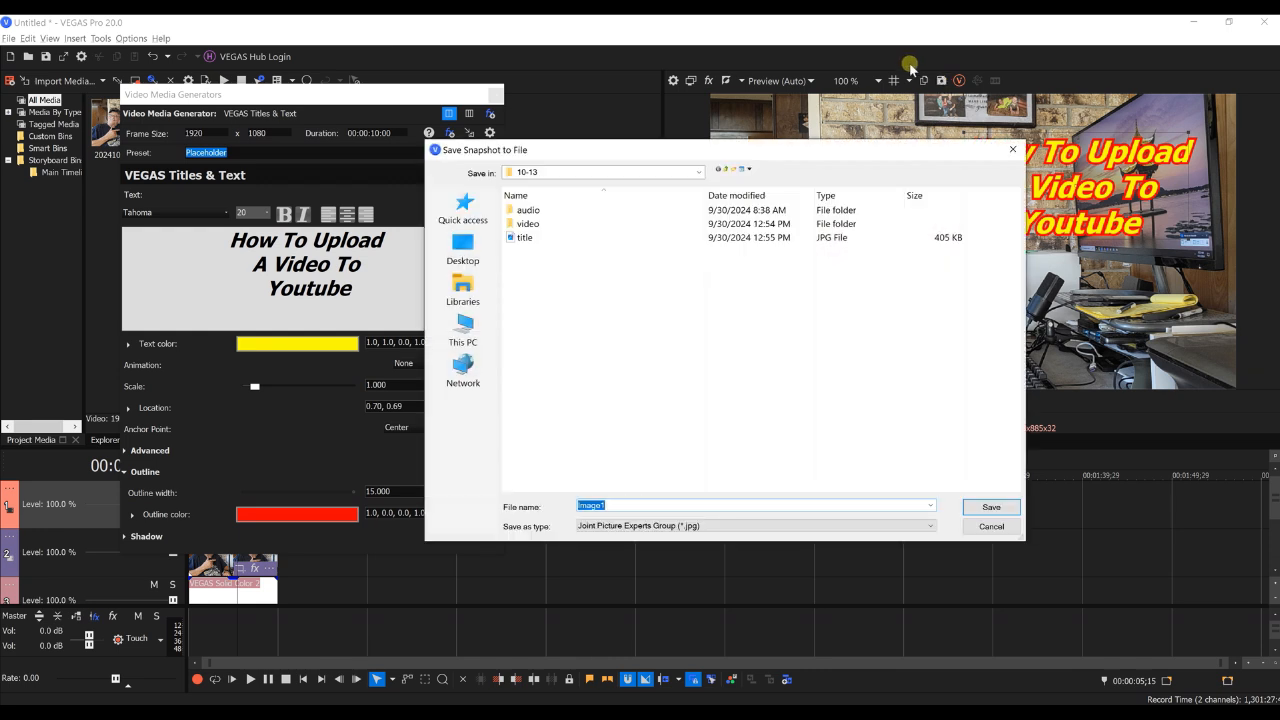
{"action": "left_click", "coordinate": [697, 173]}
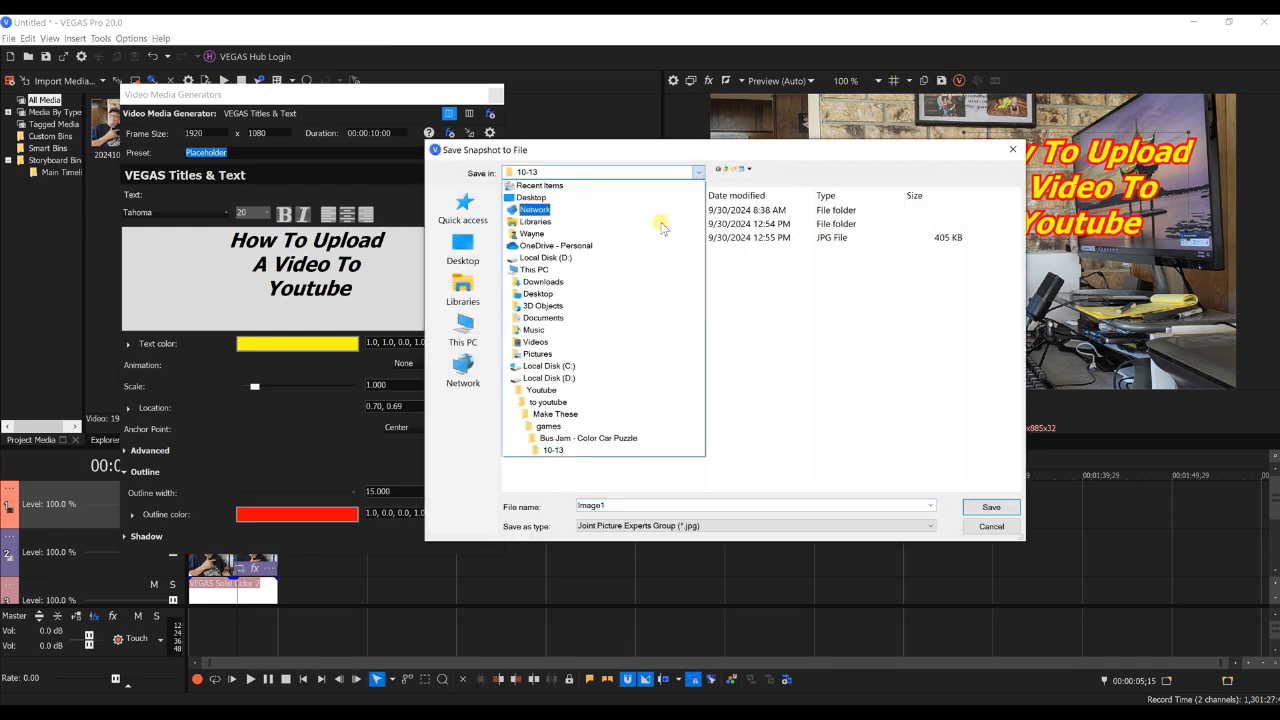
{"action": "left_click", "coordinate": [564, 421]}
{"action": "scroll", "coordinate": [568, 421], "scroll_direction": "down", "scroll_amount": 8}
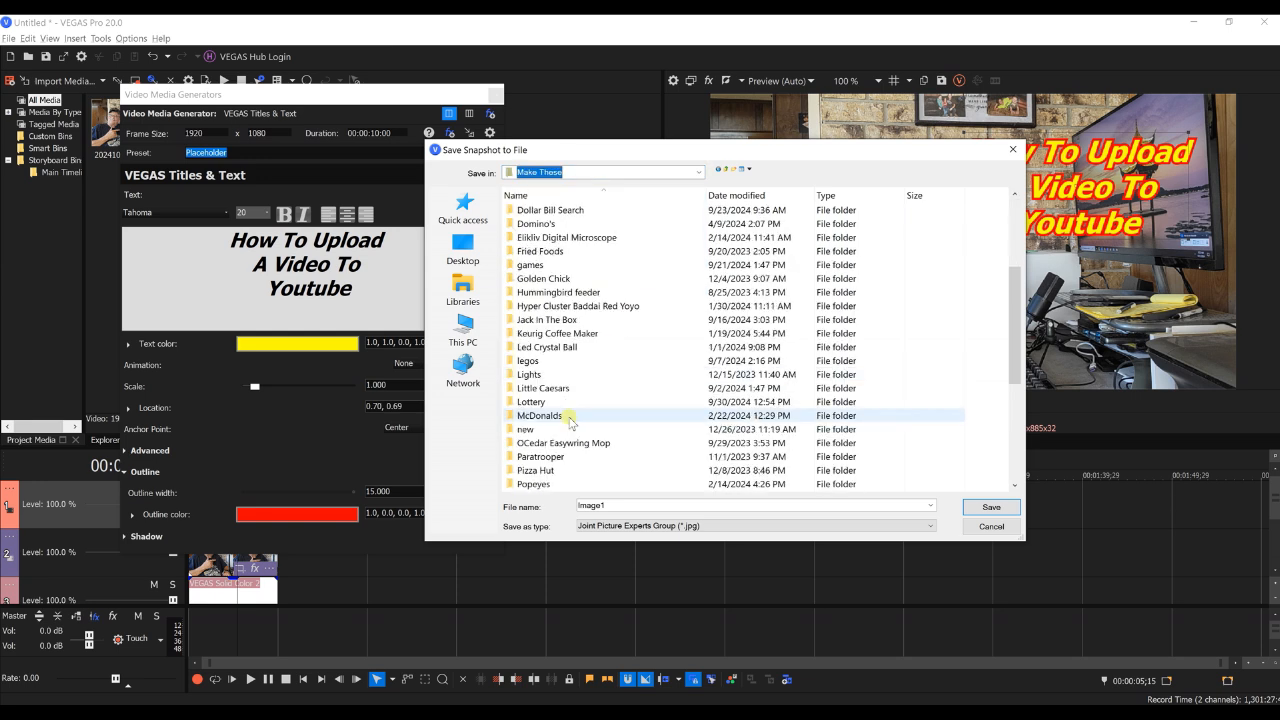
{"action": "scroll", "coordinate": [568, 421], "scroll_direction": "down", "scroll_amount": 3}
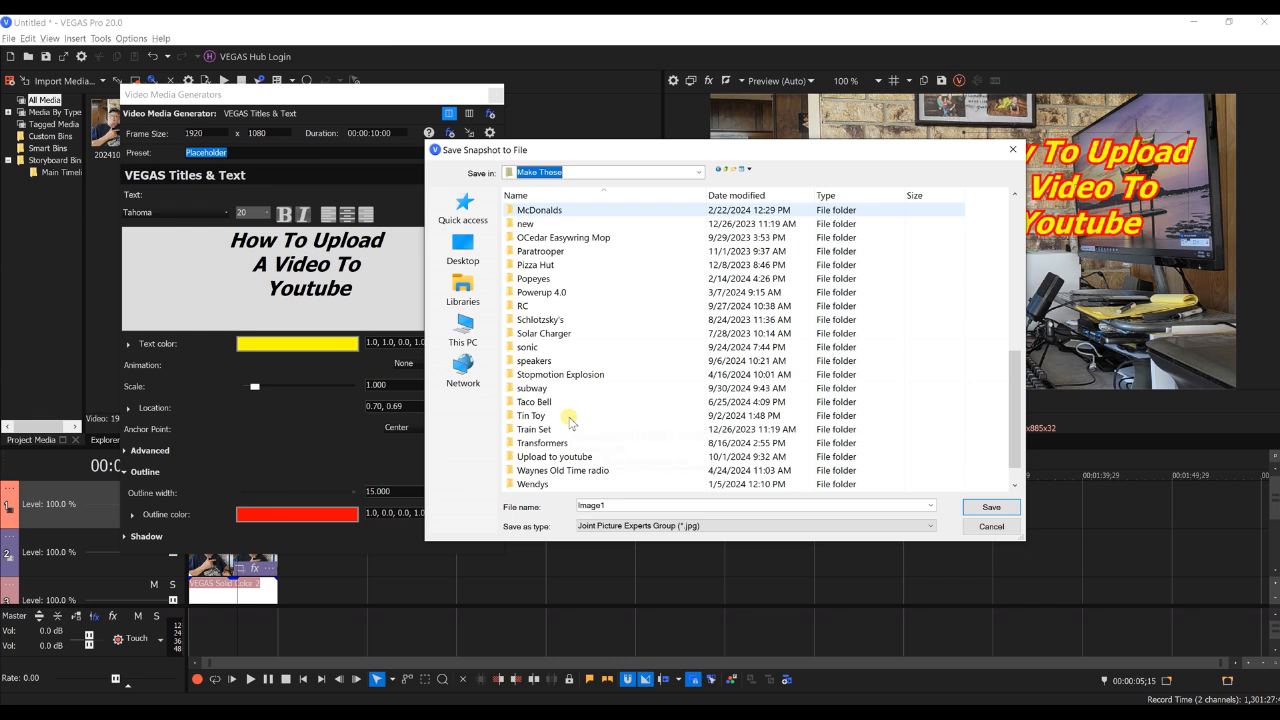
{"action": "double_click", "coordinate": [562, 432]}
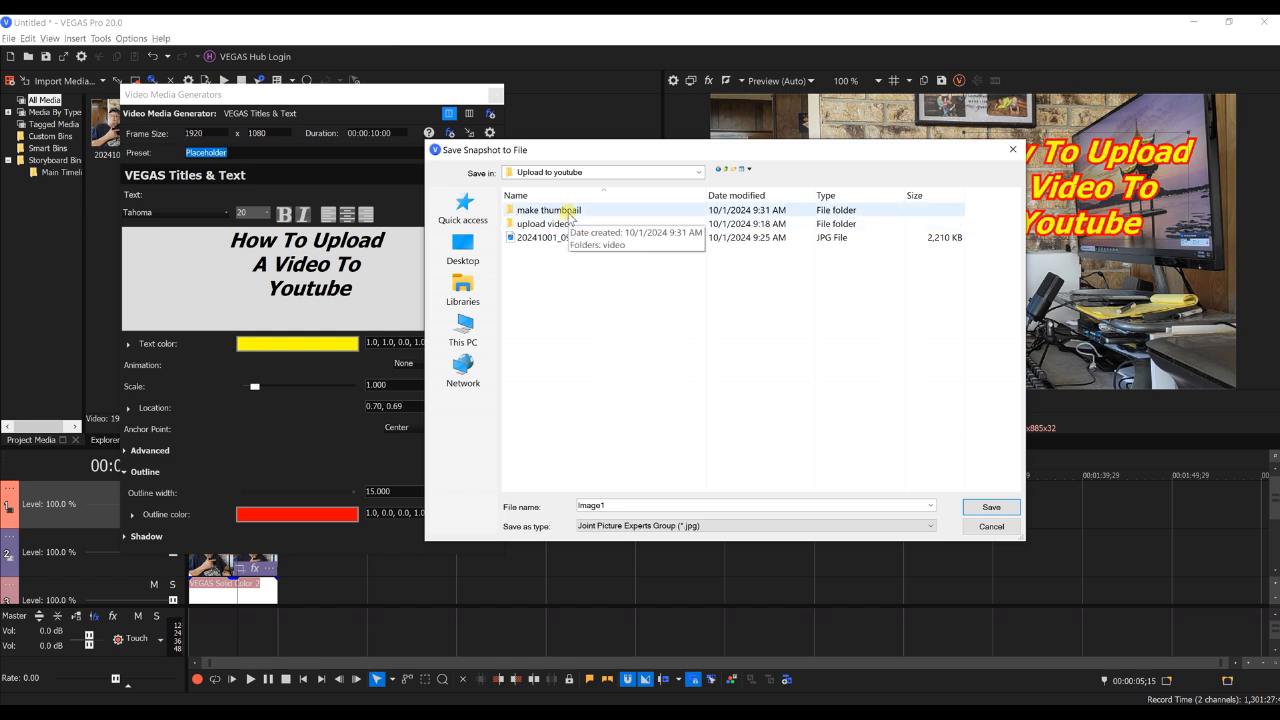
{"action": "double_click", "coordinate": [569, 210]}
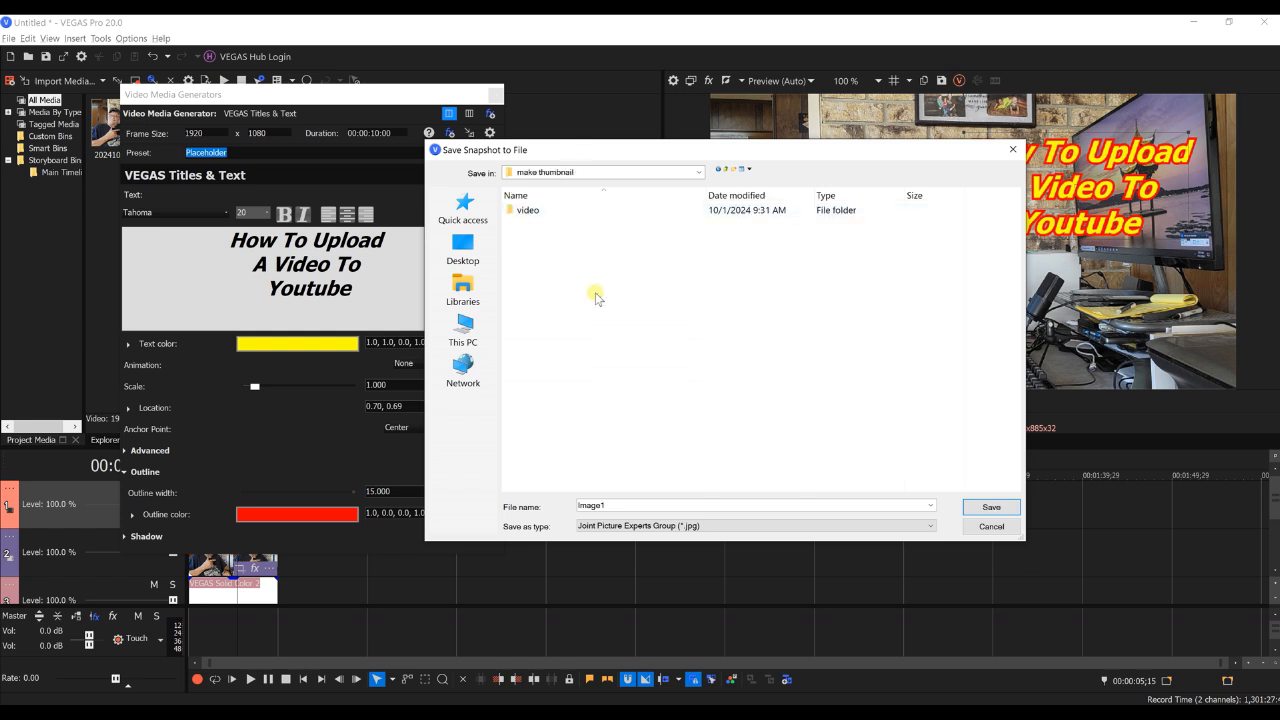
{"action": "left_click", "coordinate": [989, 507]}
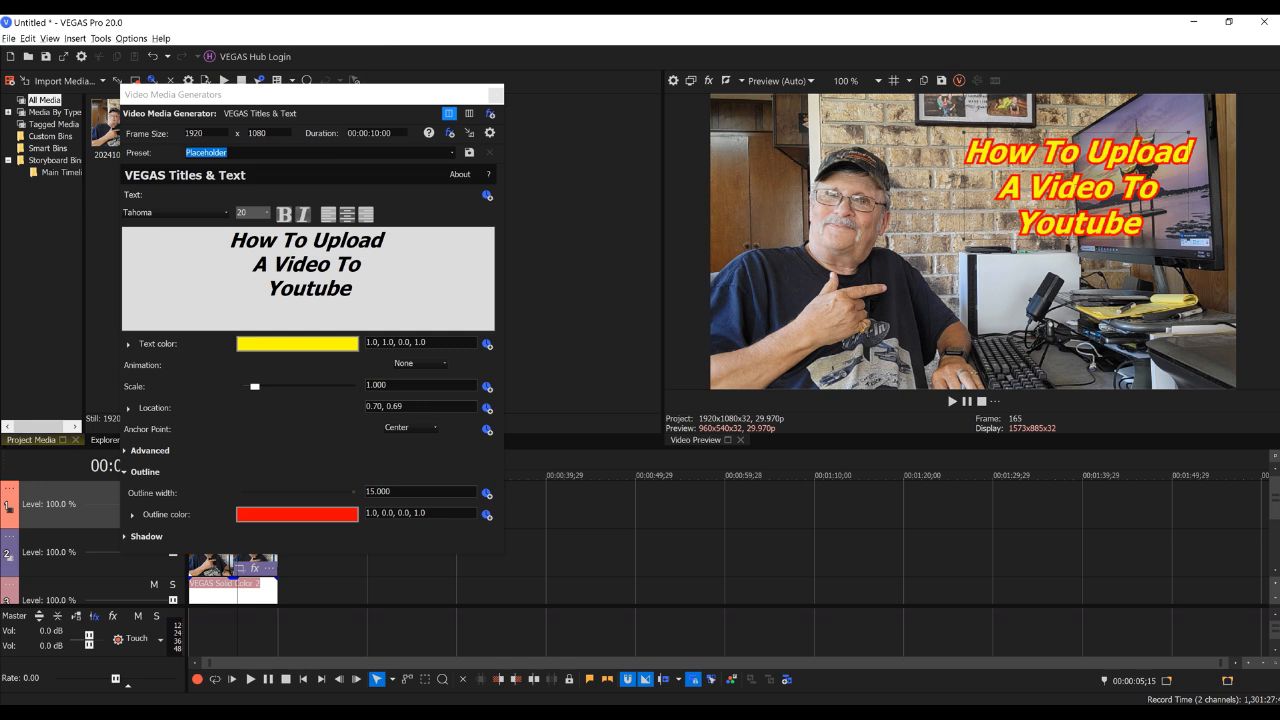
Step: Switch to File Explorer, view Image1 from the make thumbnail folder, and return to VEGAS Pro to close the title's generator settings
{"action": "key", "text": "alt+Tab"}
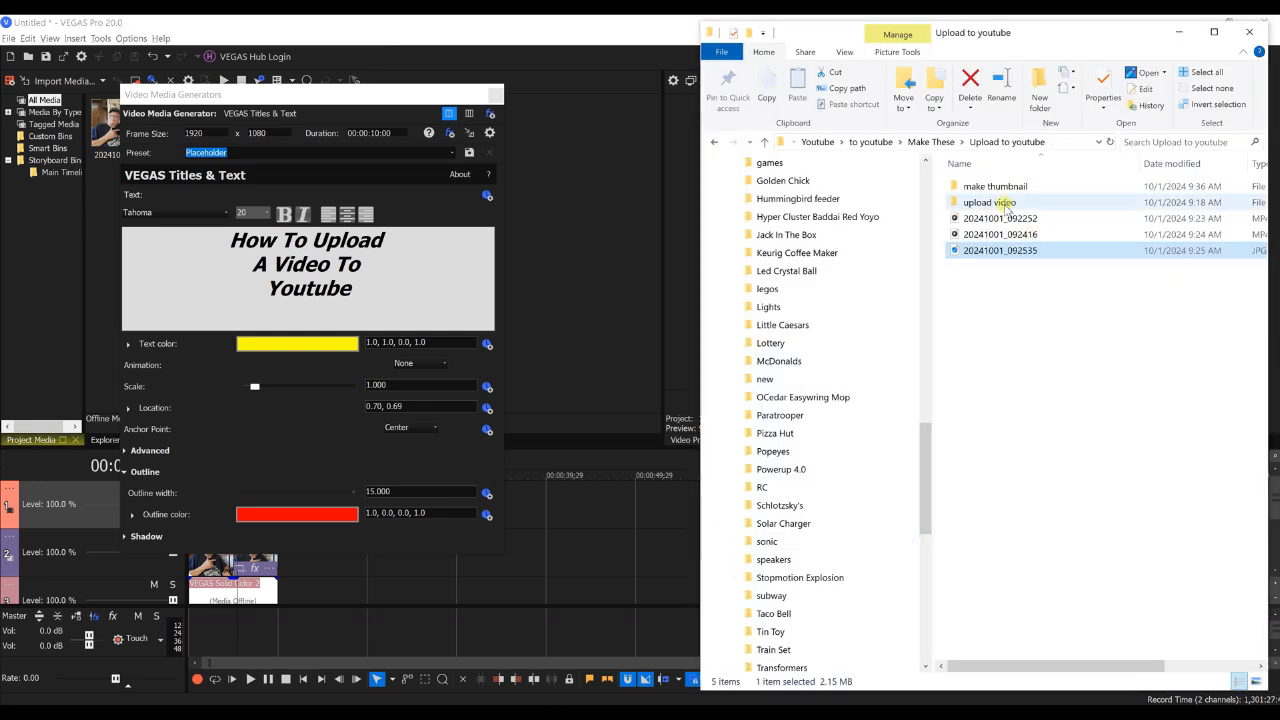
{"action": "double_click", "coordinate": [1010, 186]}
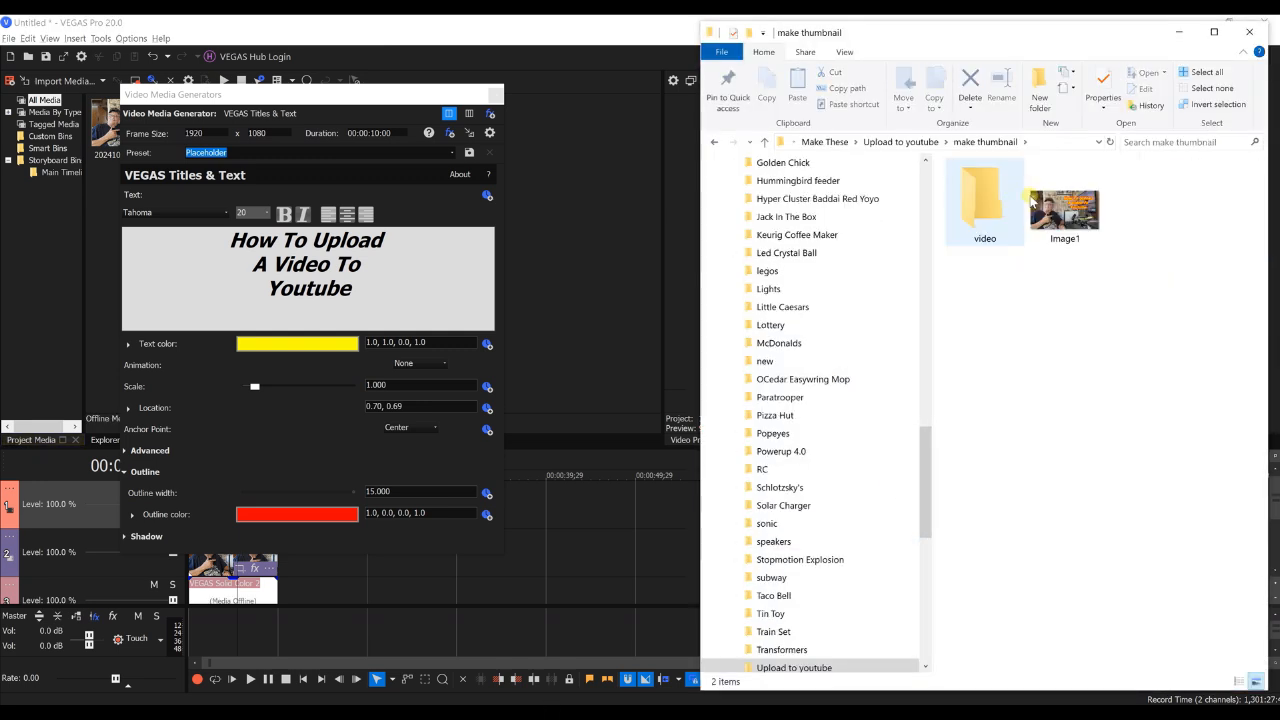
{"action": "double_click", "coordinate": [1062, 210]}
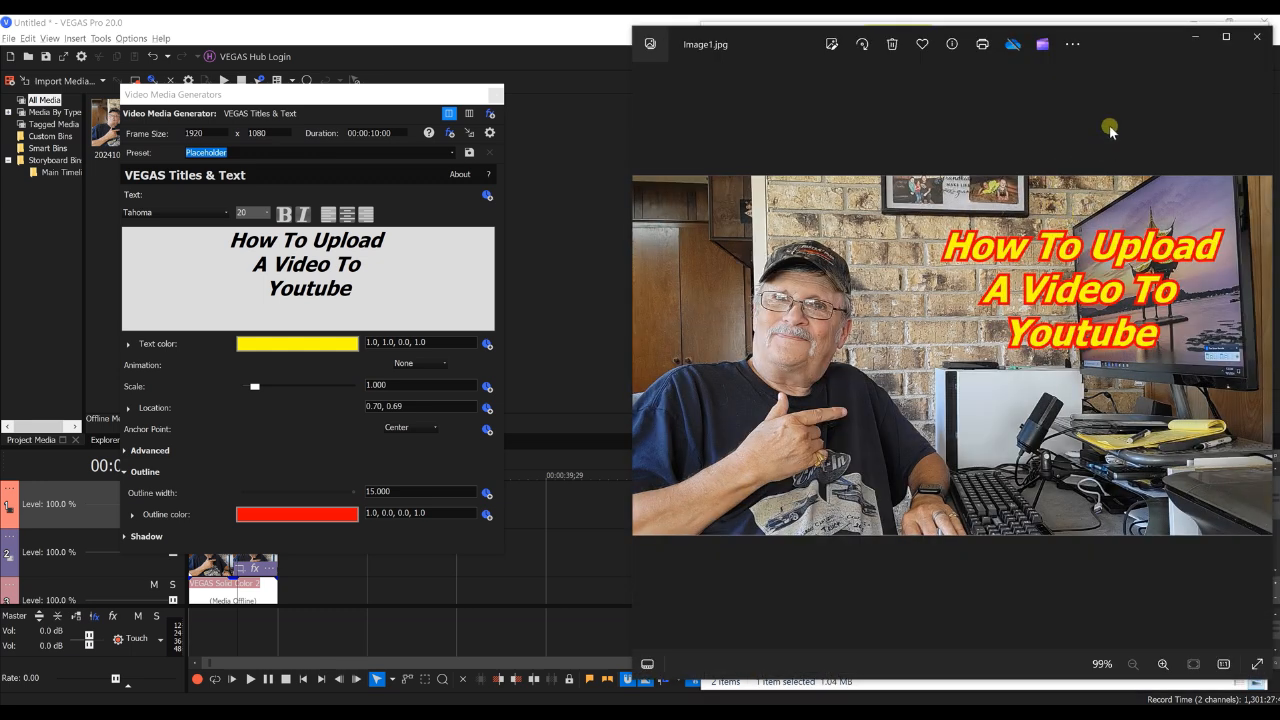
{"action": "left_click", "coordinate": [491, 100]}
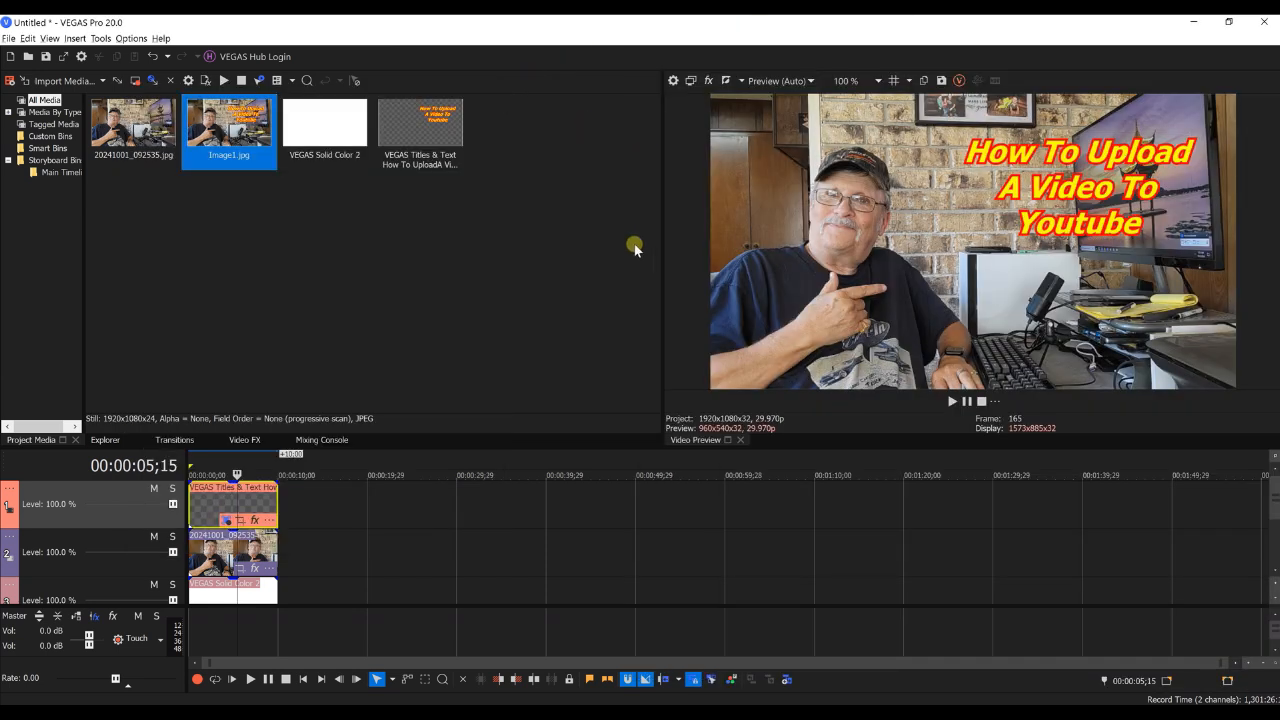